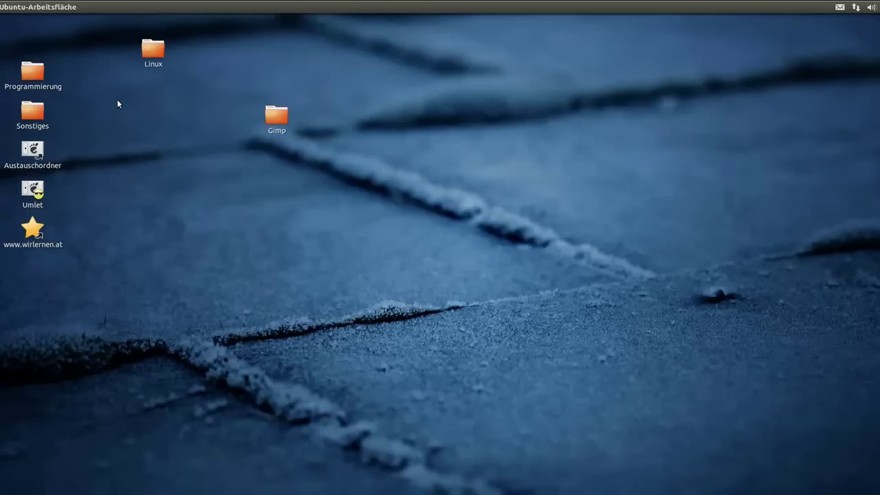
# - Launch GNU Image Manipulation Program by searching 'gimp' in the Unity Dash
pyautogui.click(11, 29)
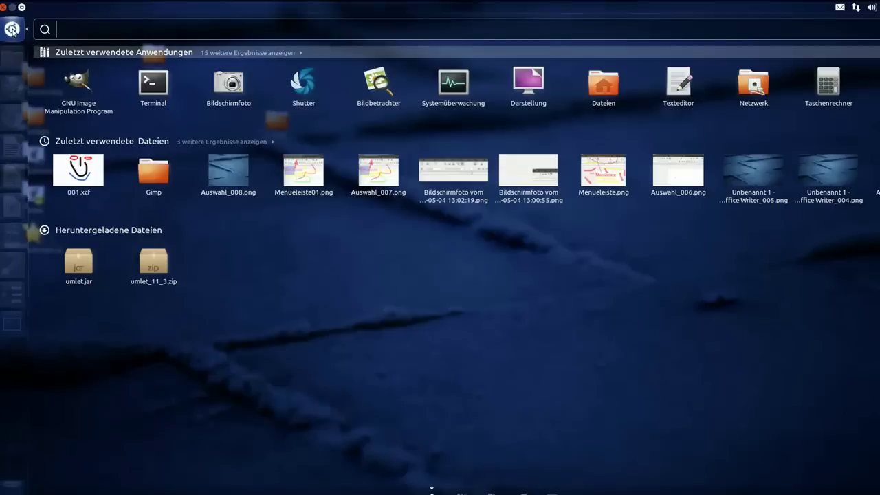
pyautogui.press('super')
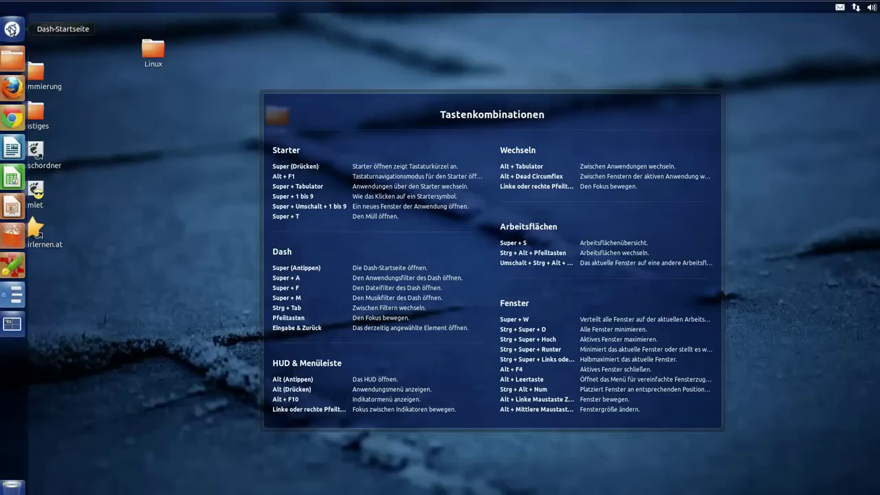
pyautogui.click(12, 28)
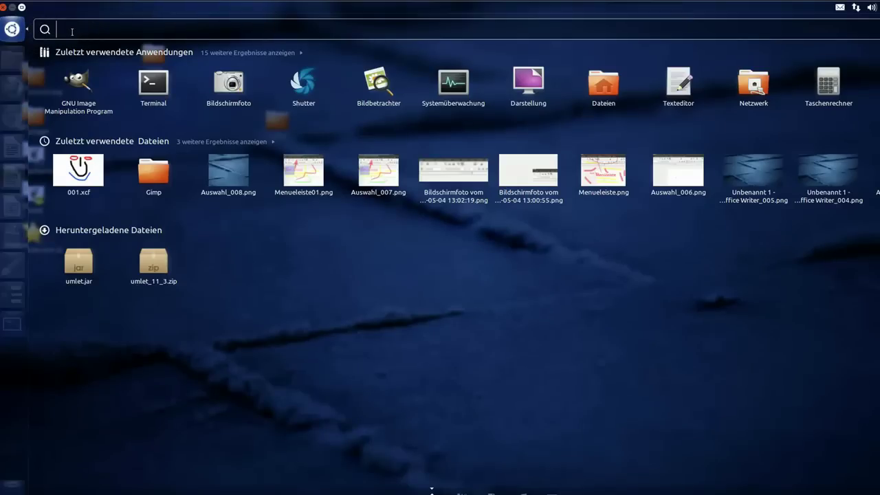
pyautogui.write('gimp')
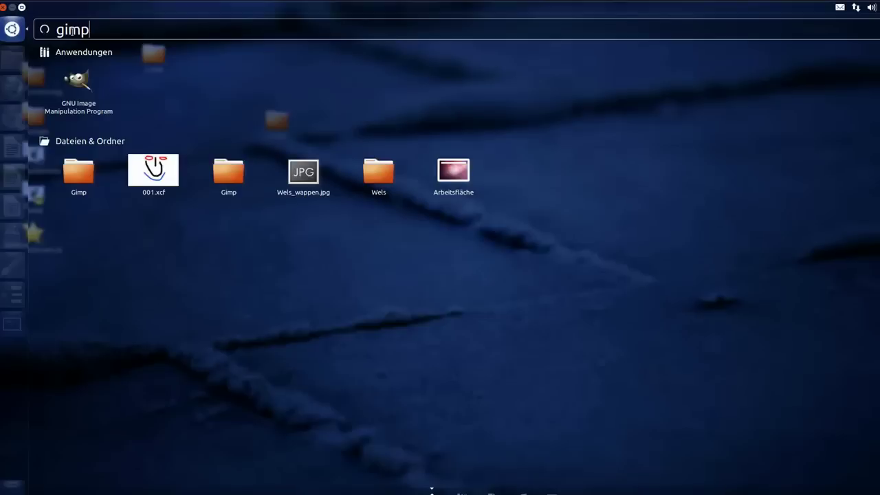
pyautogui.click(79, 86)
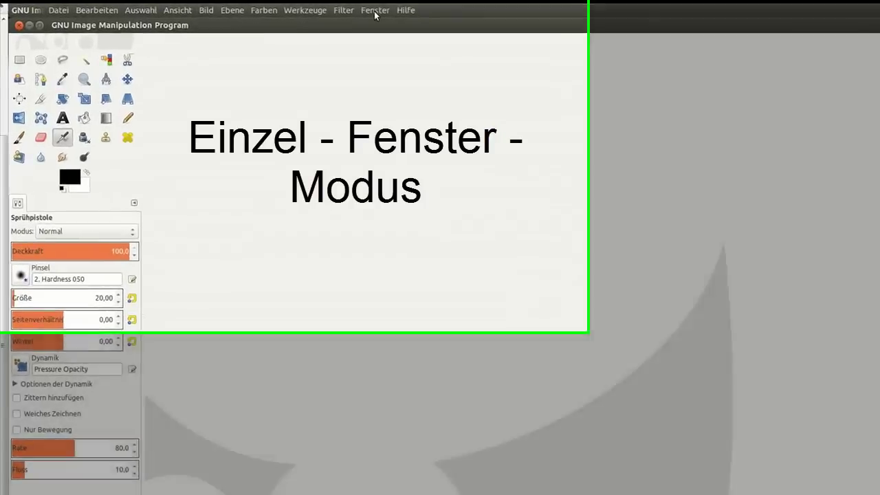
# - Toggle single-window mode off and back on, then narrow the tool options and widen the right dock
pyautogui.click(305, 9)
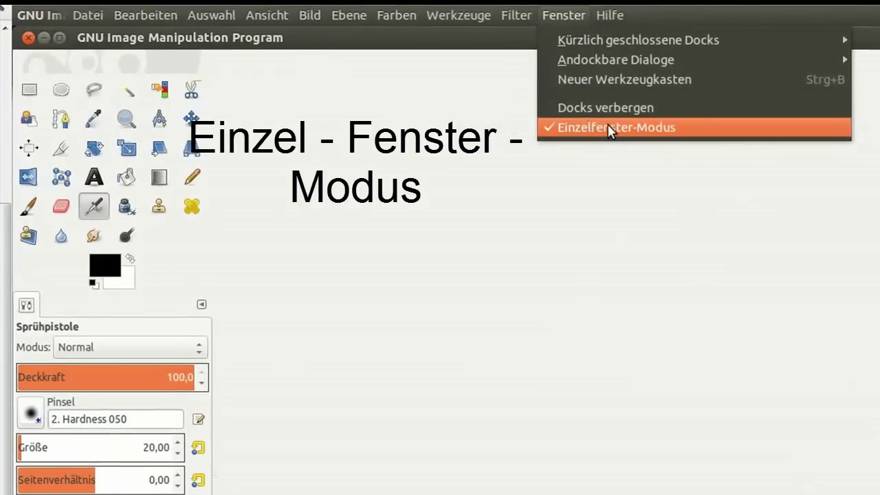
pyautogui.click(610, 130)
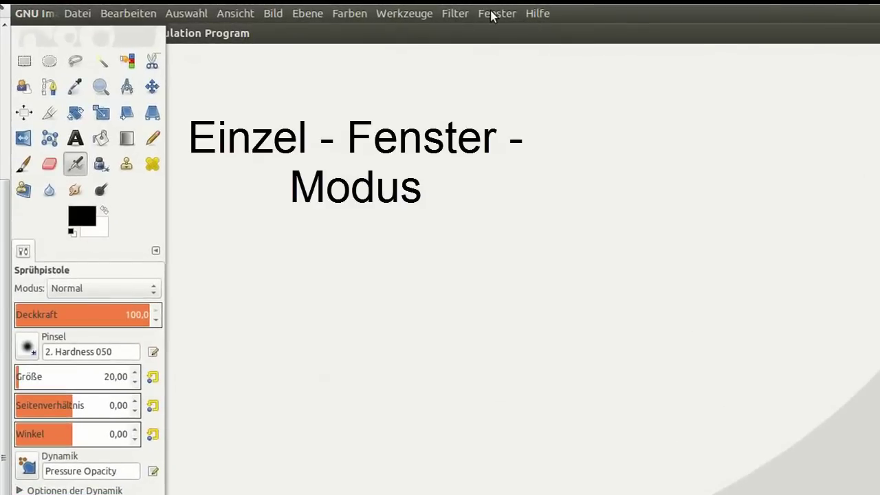
pyautogui.click(492, 15)
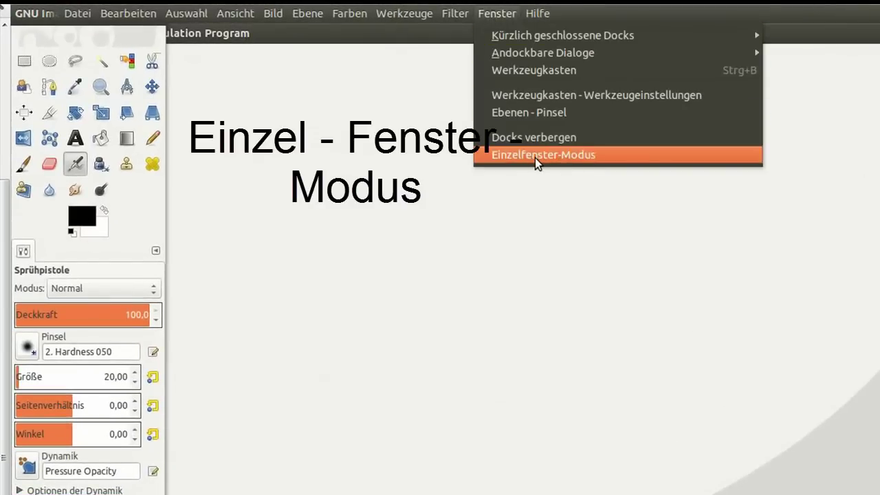
pyautogui.click(536, 158)
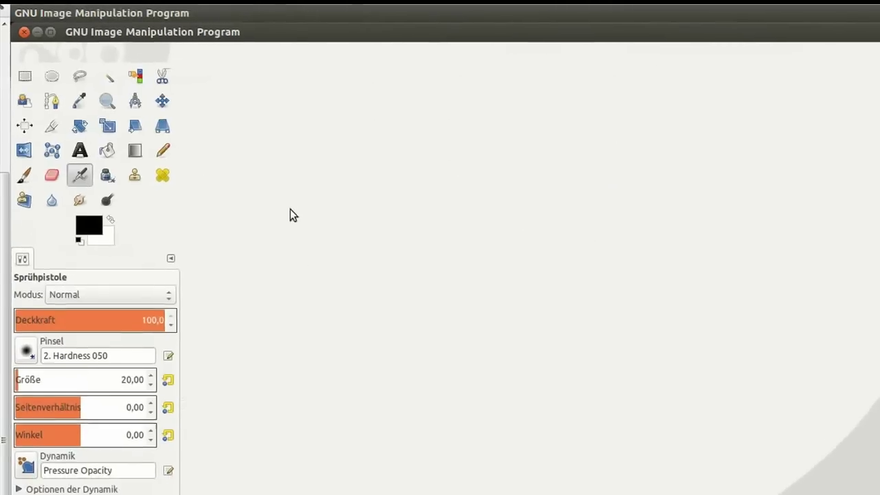
pyautogui.moveTo(122, 169)
pyautogui.mouseDown()
pyautogui.moveTo(102, 167)
pyautogui.moveTo(128, 167)
pyautogui.mouseUp()
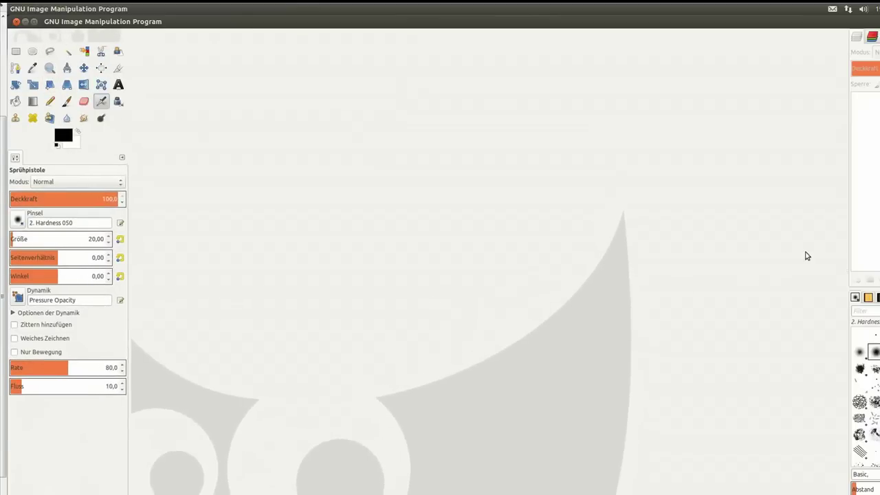
pyautogui.moveTo(847, 251); pyautogui.dragTo(814, 254)
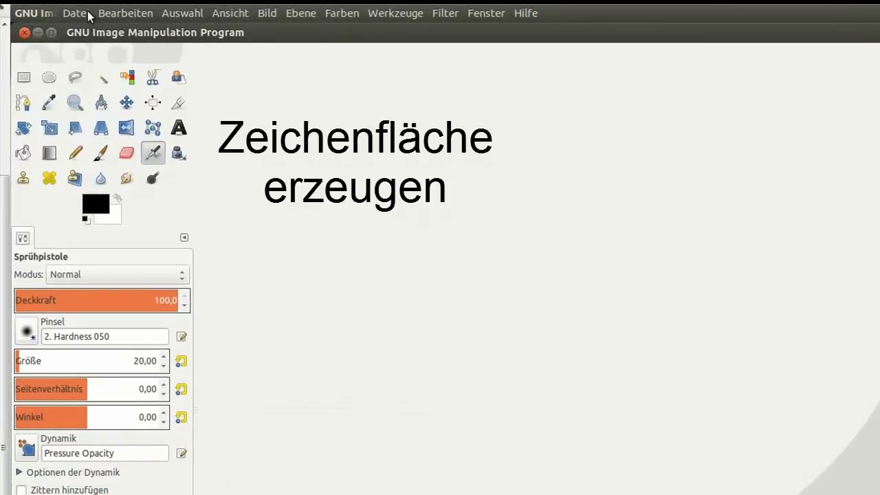
# - Create a new blank 640 × 400 px image via Datei > Neu
pyautogui.click(88, 15)
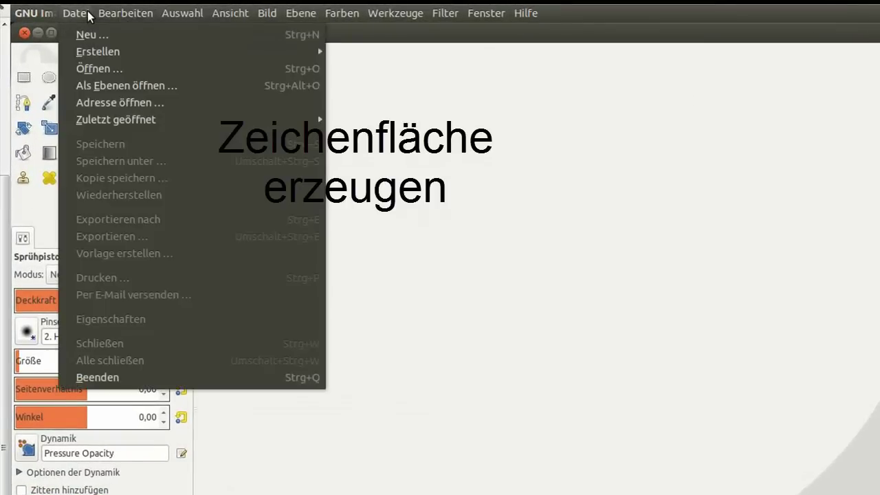
pyautogui.click(447, 300)
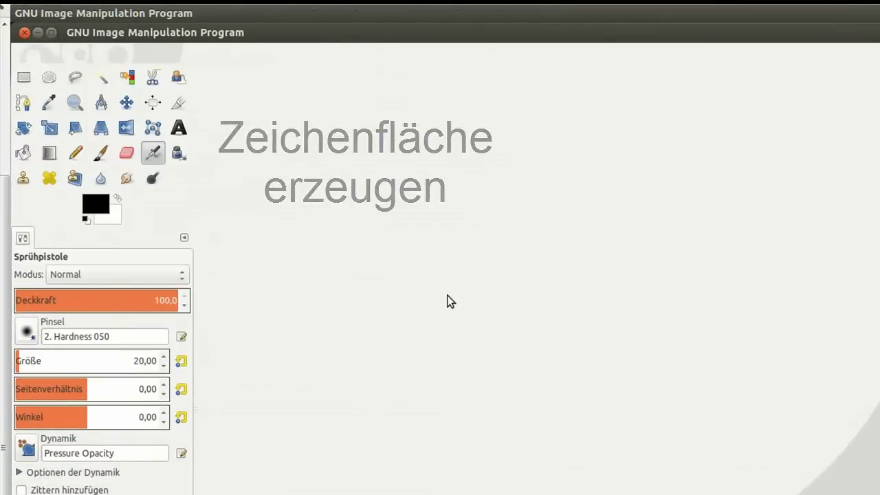
pyautogui.rightClick(492, 303)
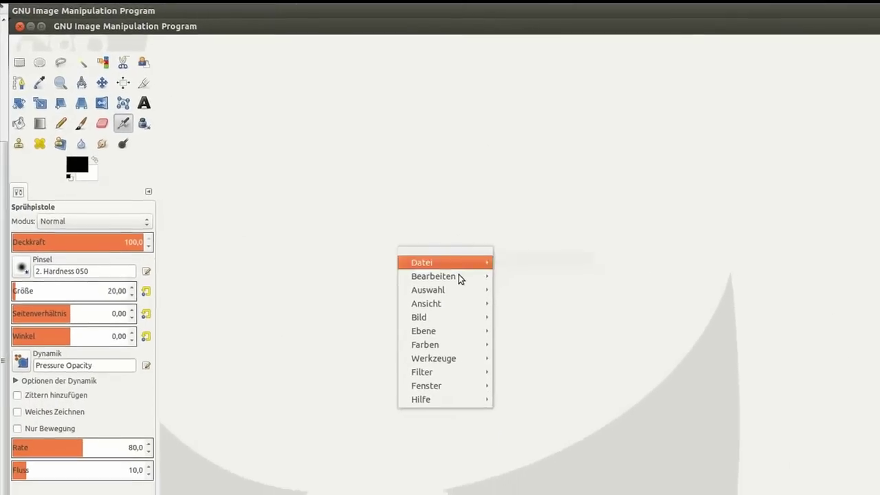
pyautogui.moveTo(413, 257)
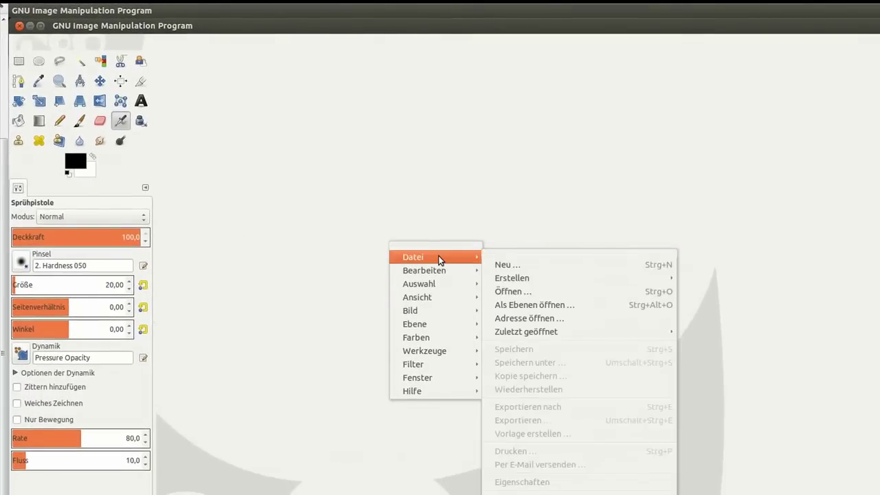
pyautogui.click(505, 266)
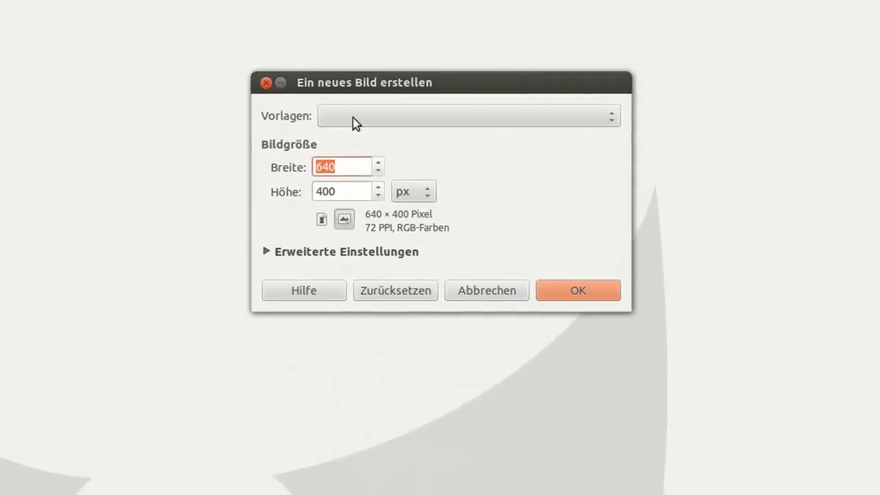
pyautogui.moveTo(354, 88); pyautogui.dragTo(305, 34)
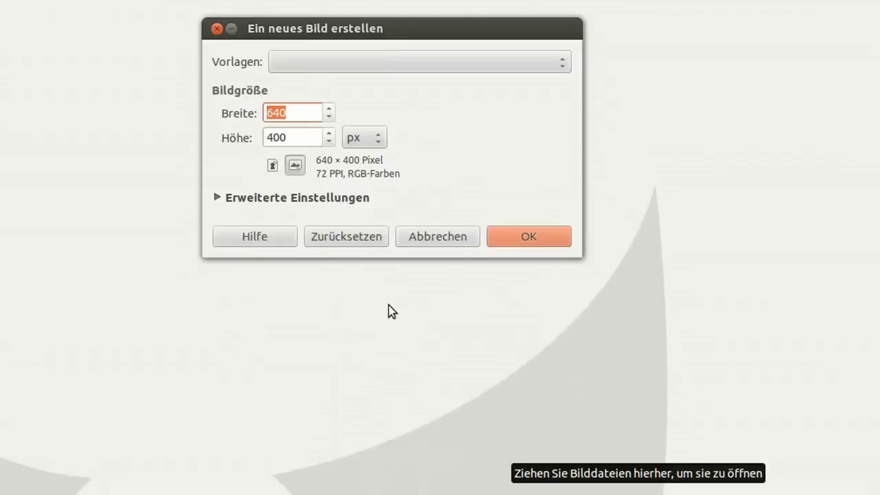
pyautogui.click(307, 113)
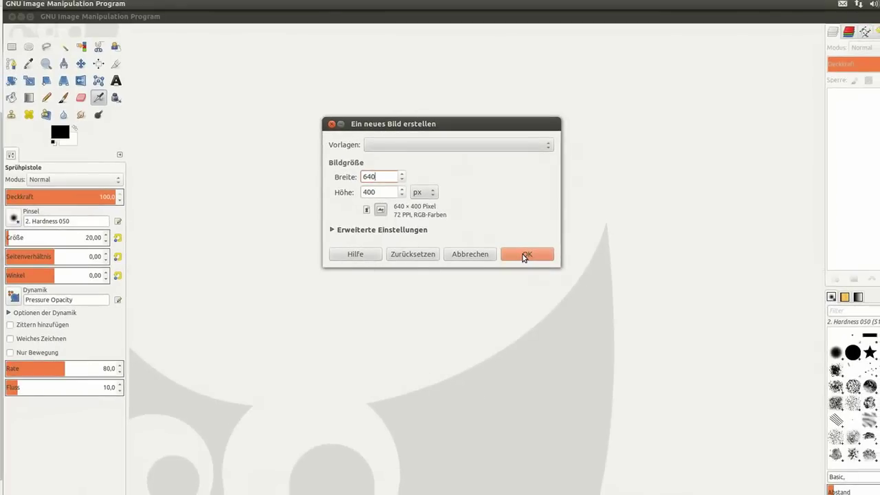
pyautogui.click(525, 254)
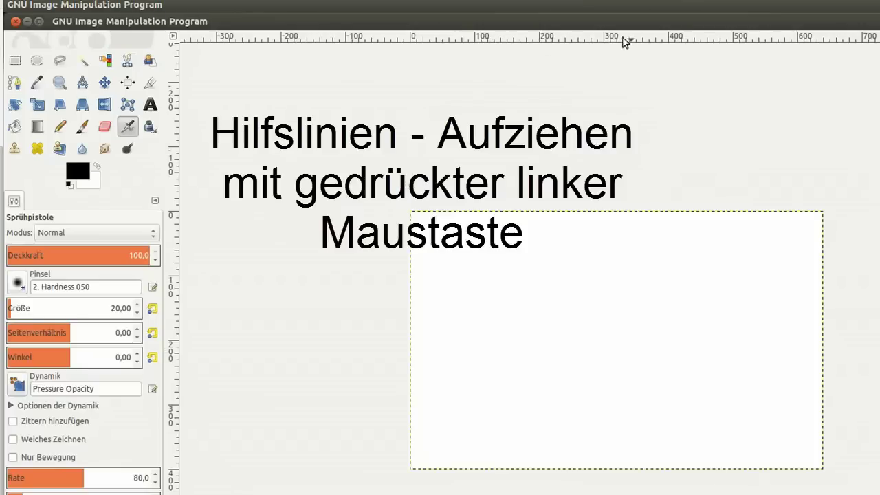
# - Drag guides from the top and left rulers so they cross at the canvas centre
pyautogui.moveTo(593, 43); pyautogui.dragTo(593, 43)
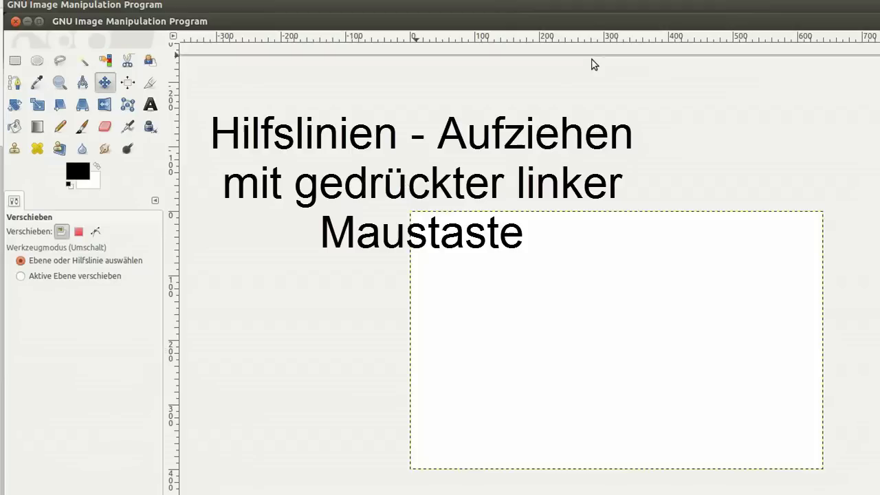
pyautogui.moveTo(593, 43); pyautogui.dragTo(595, 339)
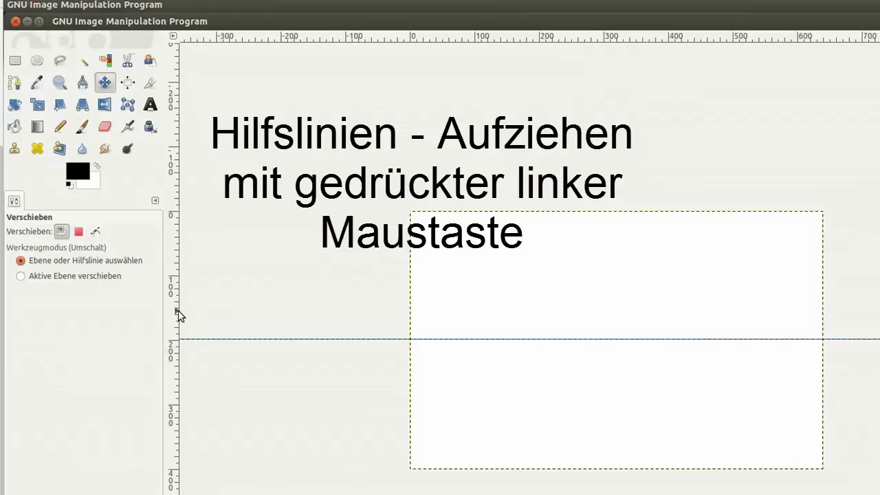
pyautogui.moveTo(208, 320); pyautogui.dragTo(633, 346)
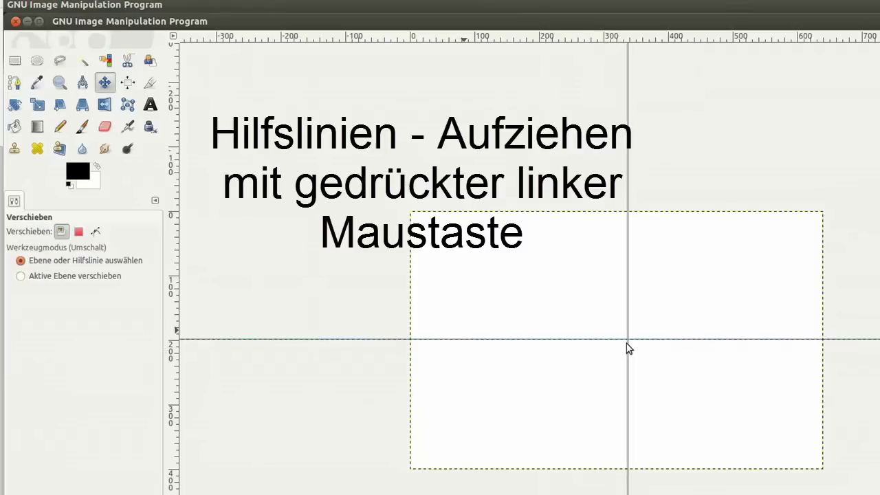
pyautogui.moveTo(631, 346); pyautogui.dragTo(625, 349)
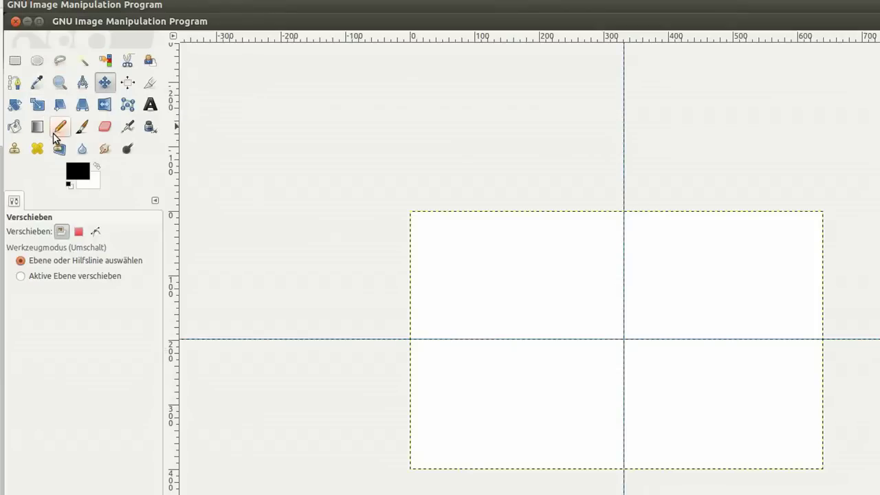
# - With the size-20 Pencil, draw a black vertical line down the centre guide
pyautogui.click(58, 135)
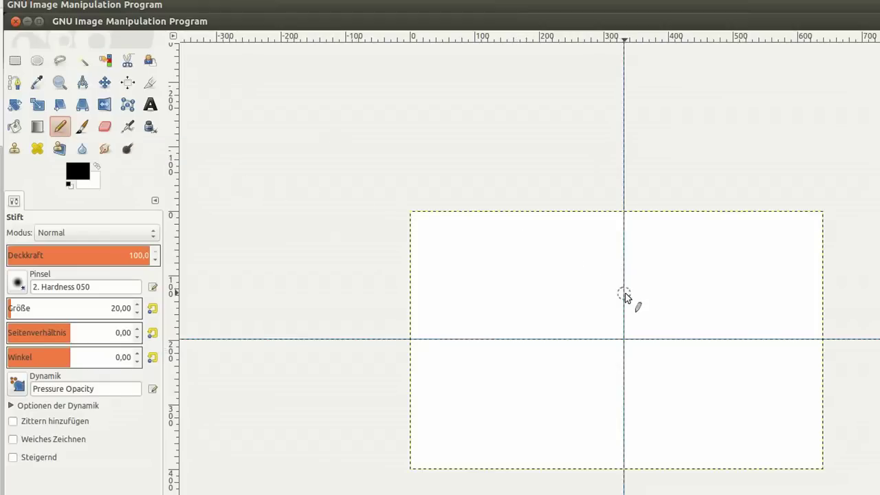
pyautogui.moveTo(625, 293); pyautogui.dragTo(626, 389)
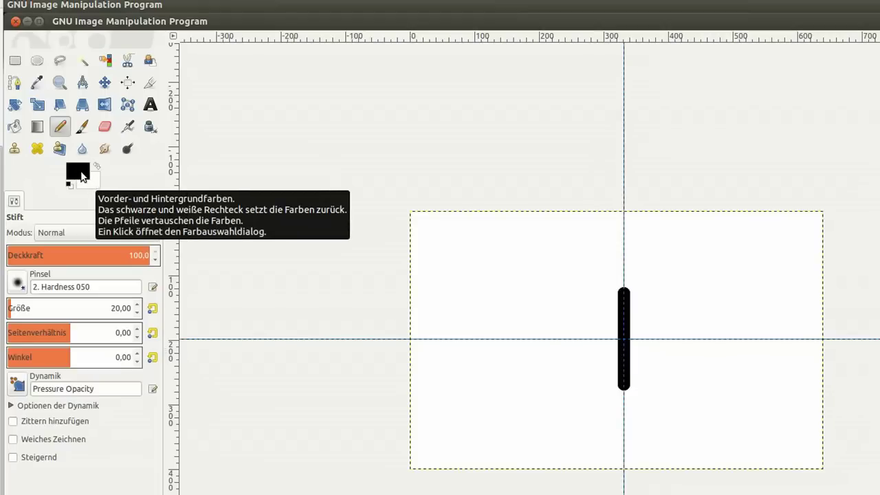
# - Set the foreground colour to red f70000 (R 247) in the colour dialog
pyautogui.click(80, 175)
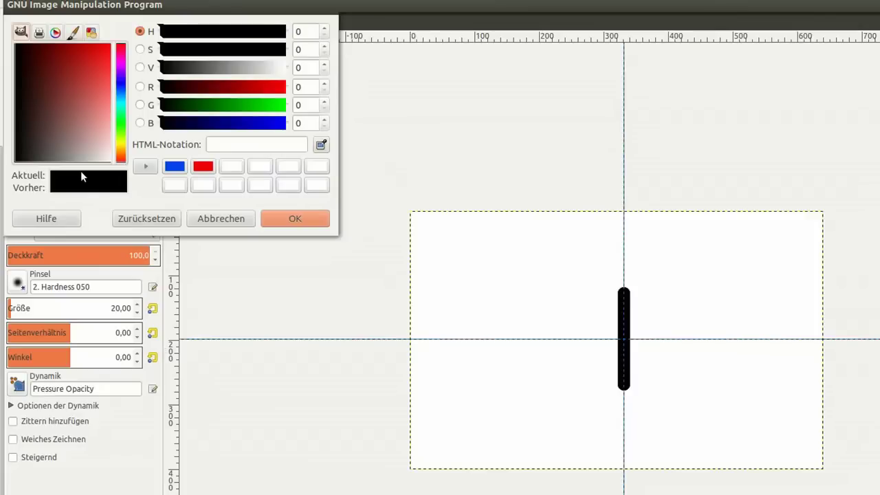
pyautogui.click(73, 35)
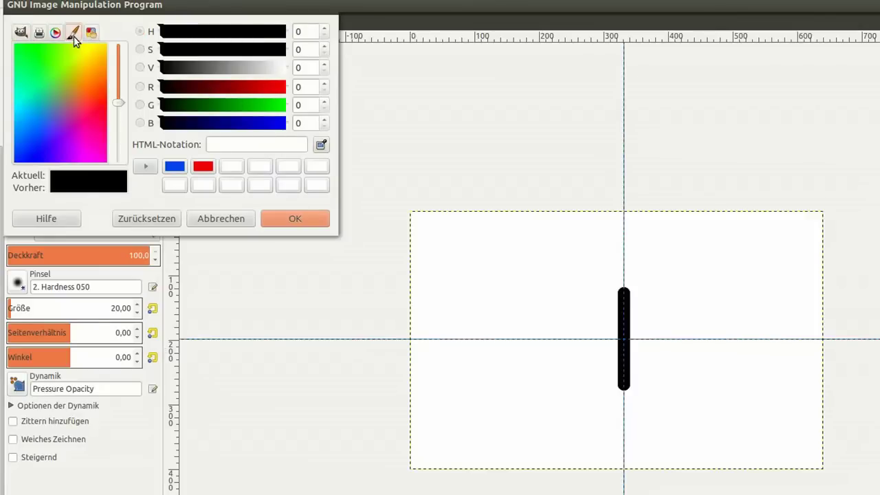
pyautogui.click(91, 35)
pyautogui.click(74, 34)
pyautogui.click(56, 33)
pyautogui.click(38, 33)
pyautogui.click(22, 33)
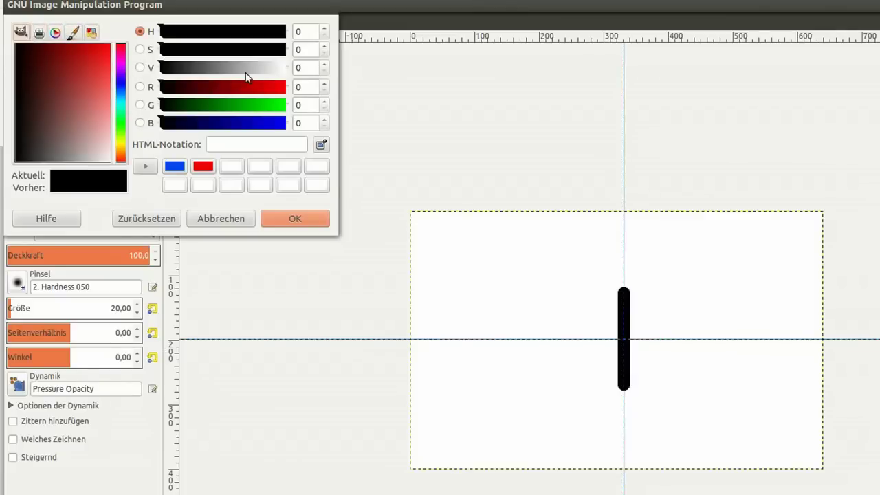
pyautogui.click(282, 88)
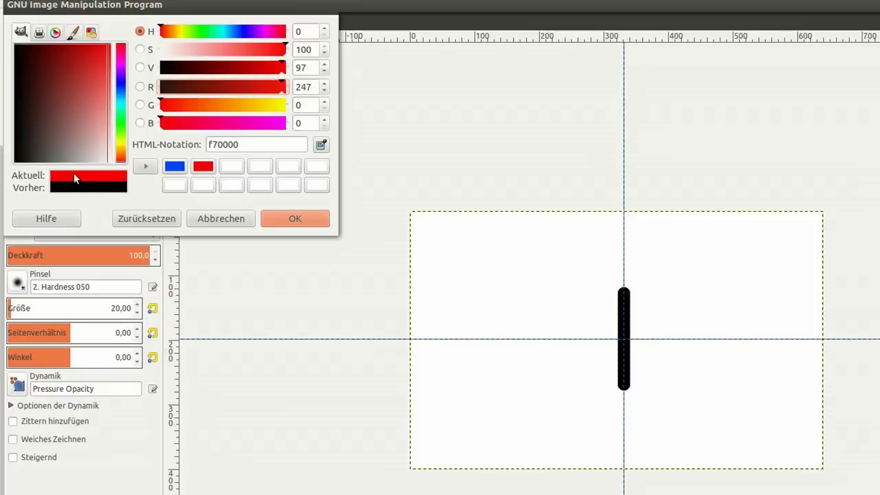
pyautogui.click(301, 219)
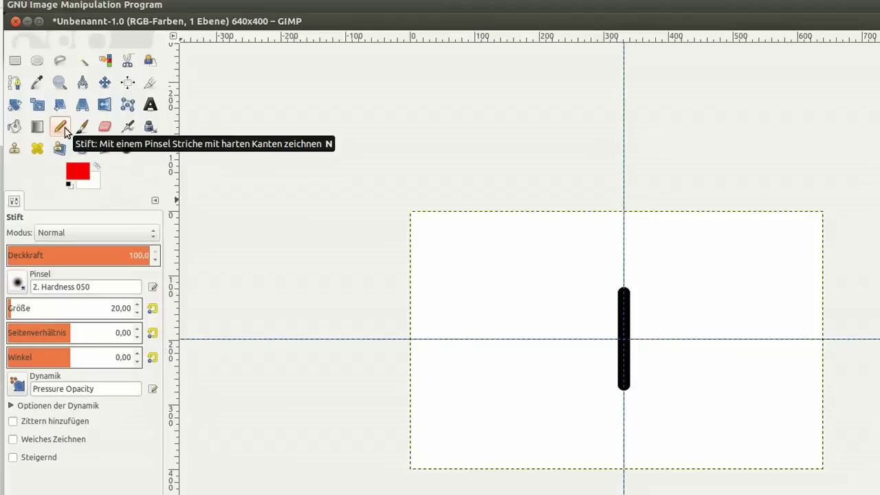
# - With the Paintbrush, paint a solid red oval left eye beside the nose line
pyautogui.click(84, 127)
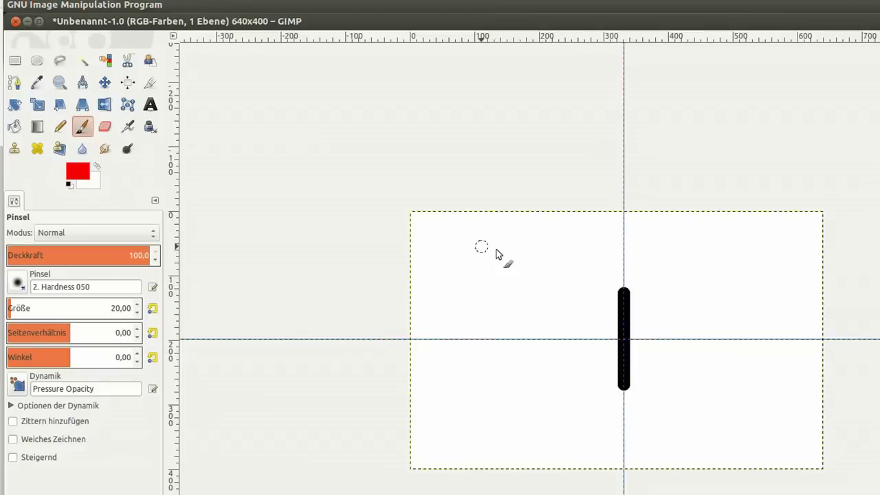
pyautogui.moveTo(514, 247); pyautogui.dragTo(529, 296)
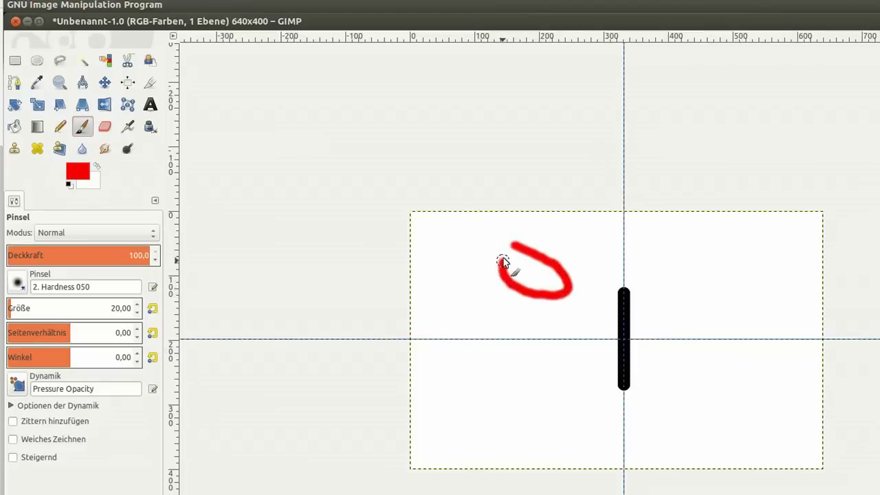
pyautogui.moveTo(528, 296); pyautogui.dragTo(515, 247)
# - Lower brush opacity (Deckkraft) to 46 and begin a faint red right eye
pyautogui.click(156, 260)
pyautogui.moveTo(155, 260); pyautogui.dragTo(156, 261)
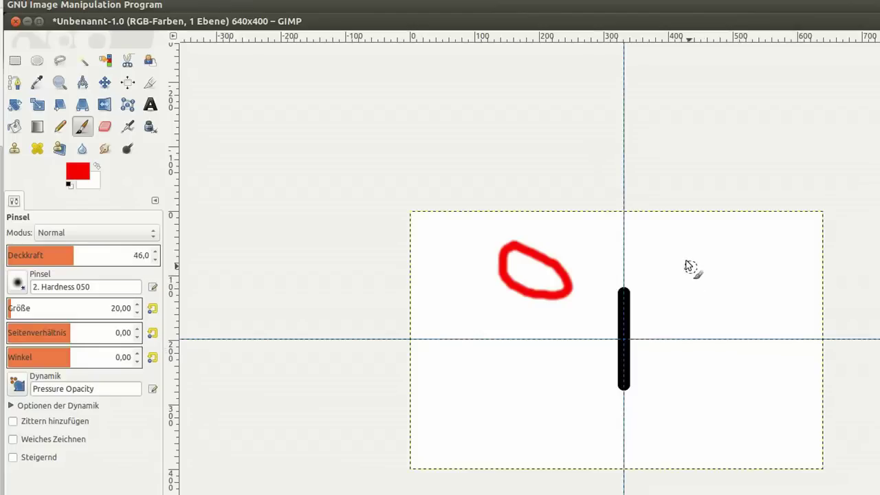
pyautogui.moveTo(688, 257)
pyautogui.mouseDown()
pyautogui.moveTo(677, 267)
pyautogui.moveTo(700, 303)
pyautogui.moveTo(722, 280)
pyautogui.moveTo(723, 244)
pyautogui.moveTo(685, 256)
pyautogui.mouseUp()
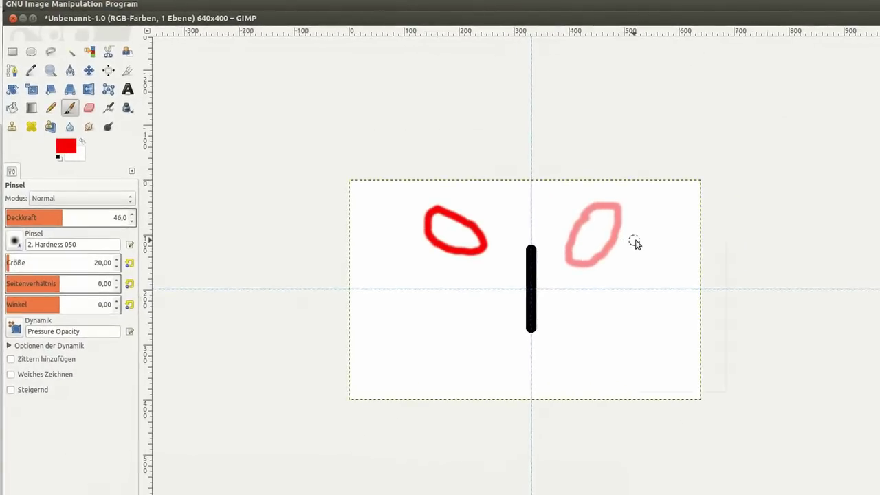
# - Undo the faint right-eye stroke and restore brush opacity to 100
pyautogui.rightClick(636, 240)
pyautogui.moveTo(671, 269)
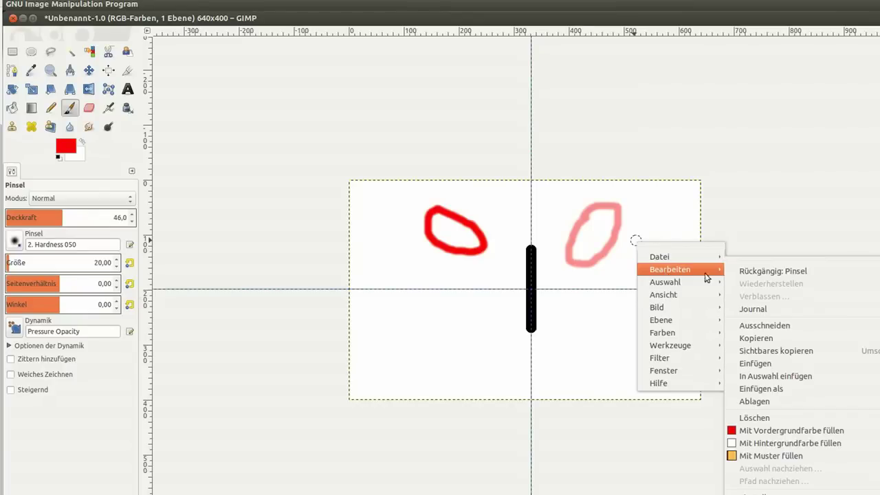
pyautogui.click(758, 272)
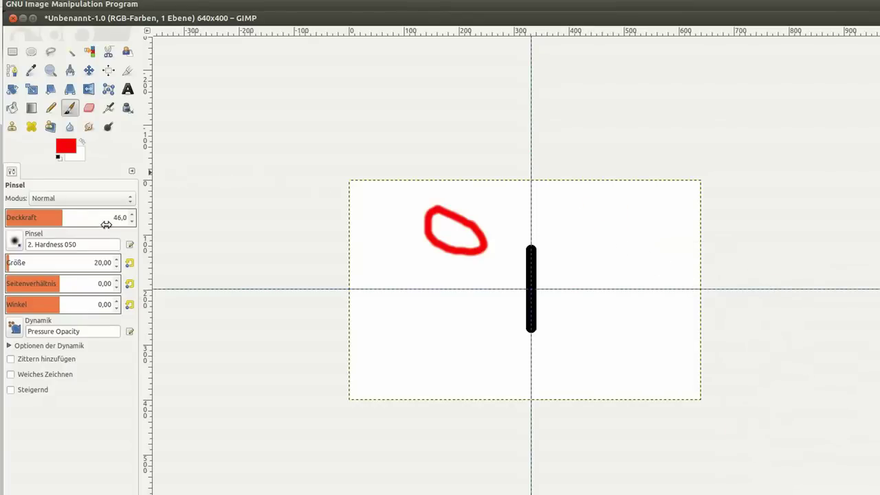
pyautogui.moveTo(67, 220); pyautogui.dragTo(81, 220)
pyautogui.press('Up')
pyautogui.press('Up')
pyautogui.press('Up')
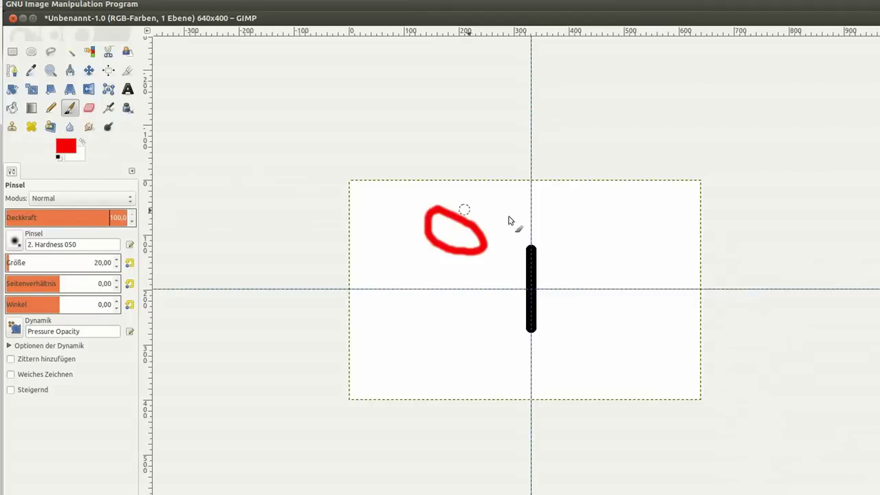
# - Paint a solid red oval right eye matching the left one
pyautogui.click(71, 112)
pyautogui.moveTo(620, 212); pyautogui.dragTo(608, 257)
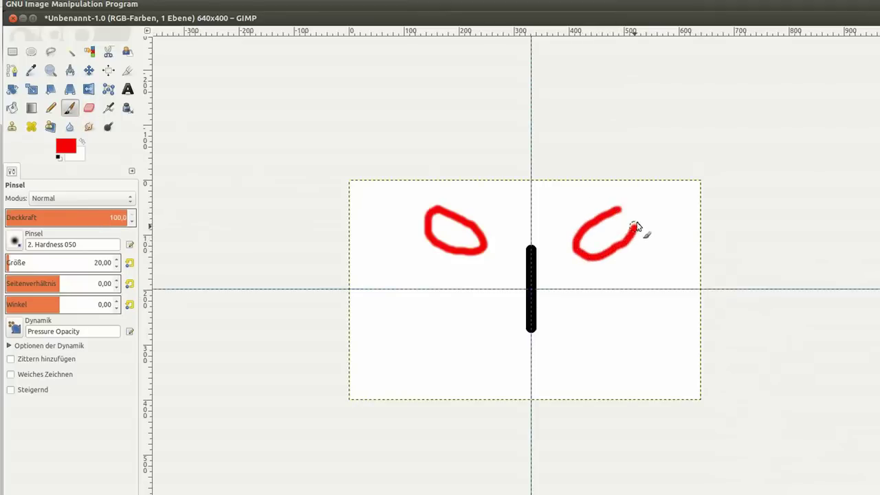
pyautogui.moveTo(607, 257); pyautogui.dragTo(618, 213)
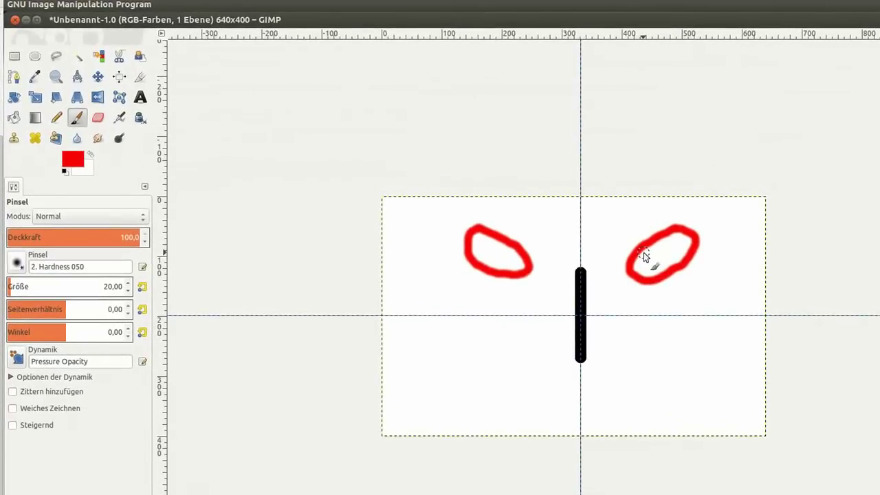
# - Set the foreground to blue 0021f7 (hue 232) and paint a smile below the nose
pyautogui.click(74, 161)
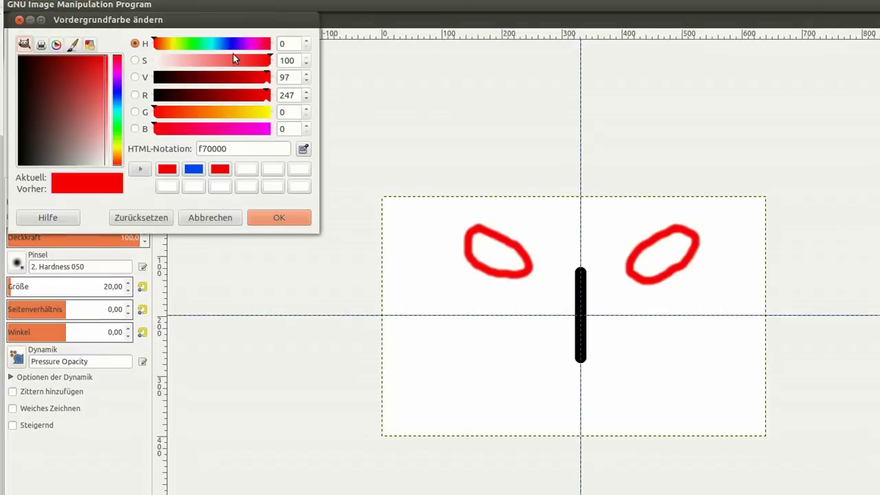
pyautogui.click(229, 44)
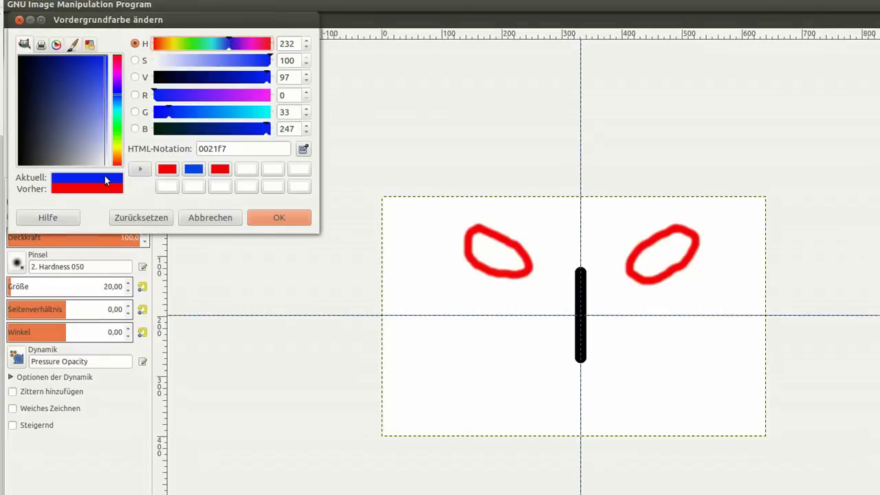
pyautogui.click(292, 218)
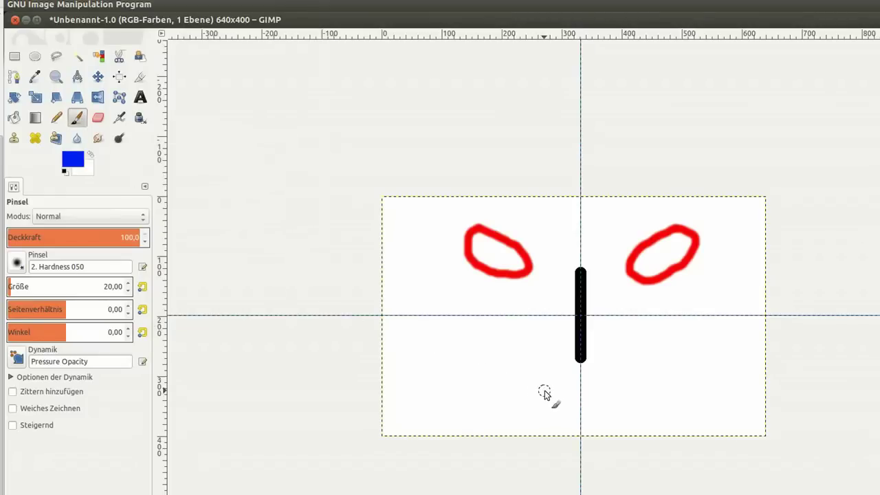
pyautogui.moveTo(511, 371)
pyautogui.mouseDown()
pyautogui.moveTo(583, 403)
pyautogui.moveTo(631, 374)
pyautogui.moveTo(647, 345)
pyautogui.mouseUp()
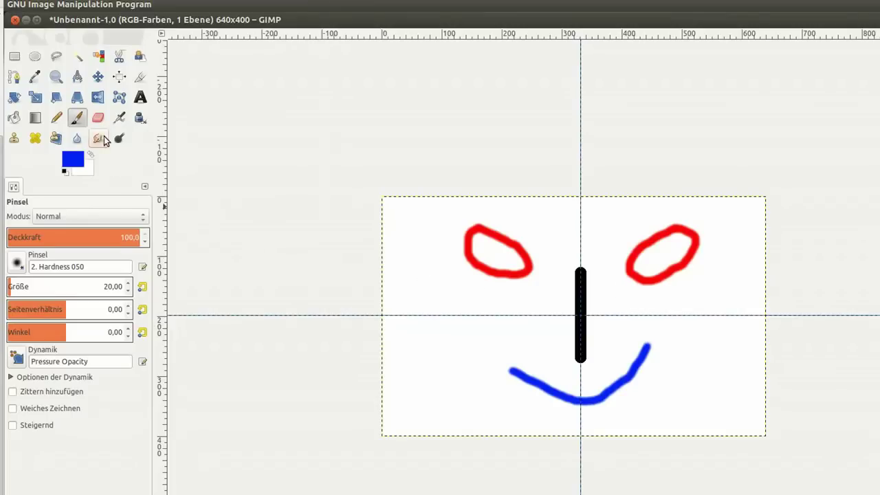
# - Set the foreground colour to dark green 00210b
pyautogui.click(73, 160)
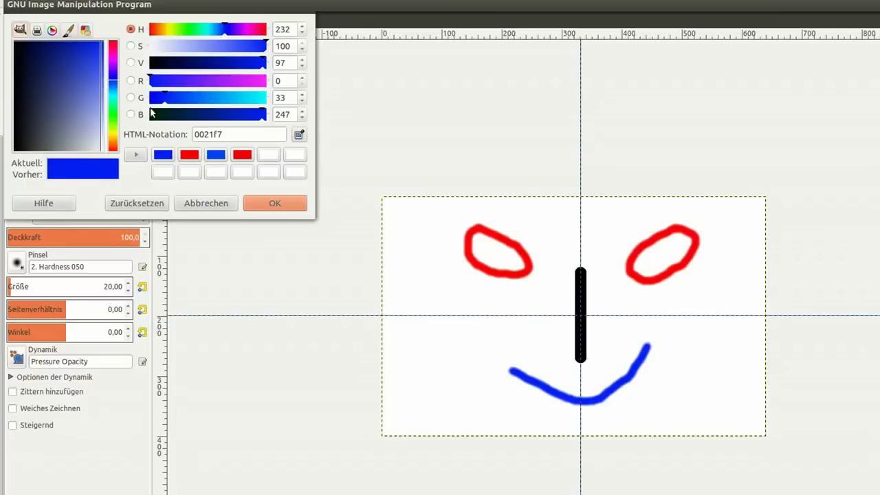
pyautogui.click(154, 114)
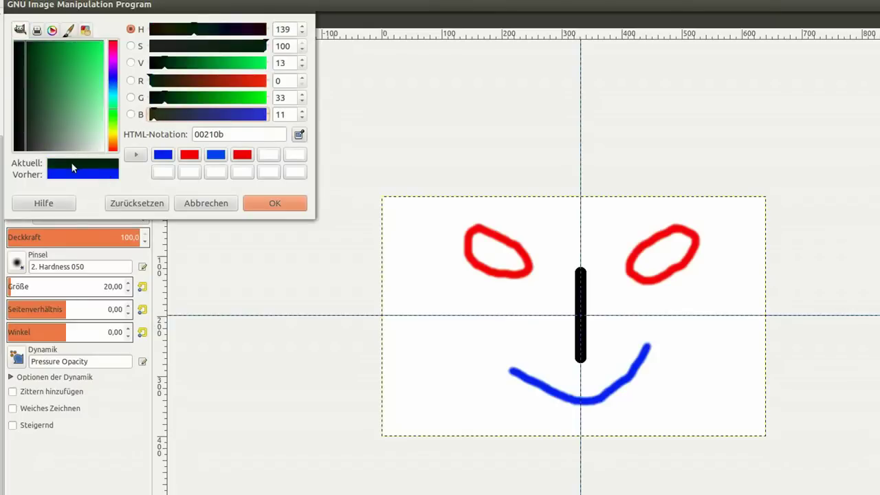
pyautogui.click(279, 204)
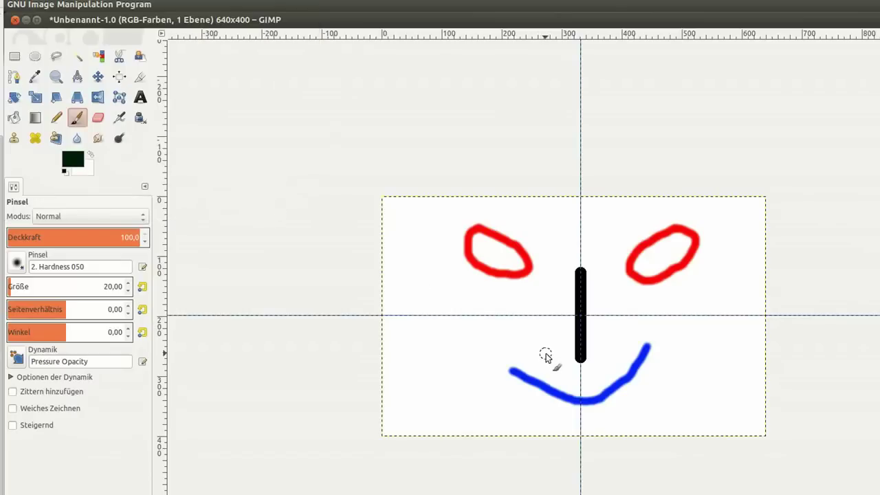
# - Enlarge the brush to about 24, paint a curve around the nose base, then pick Crop
pyautogui.click(128, 286)
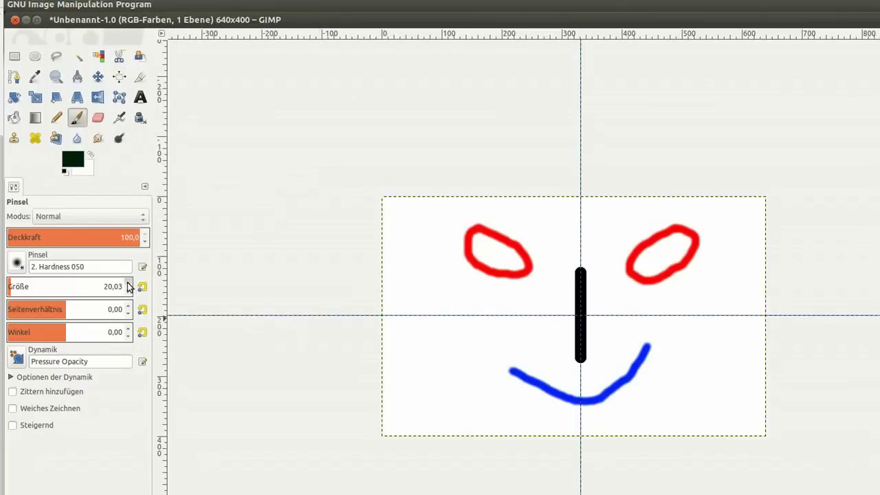
pyautogui.click(127, 284)
pyautogui.click(128, 284)
pyautogui.click(128, 284)
pyautogui.click(127, 284)
pyautogui.click(127, 284)
pyautogui.click(128, 284)
pyautogui.click(128, 284)
pyautogui.click(128, 284)
pyautogui.click(129, 284)
pyautogui.click(129, 283)
pyautogui.click(128, 284)
pyautogui.click(129, 283)
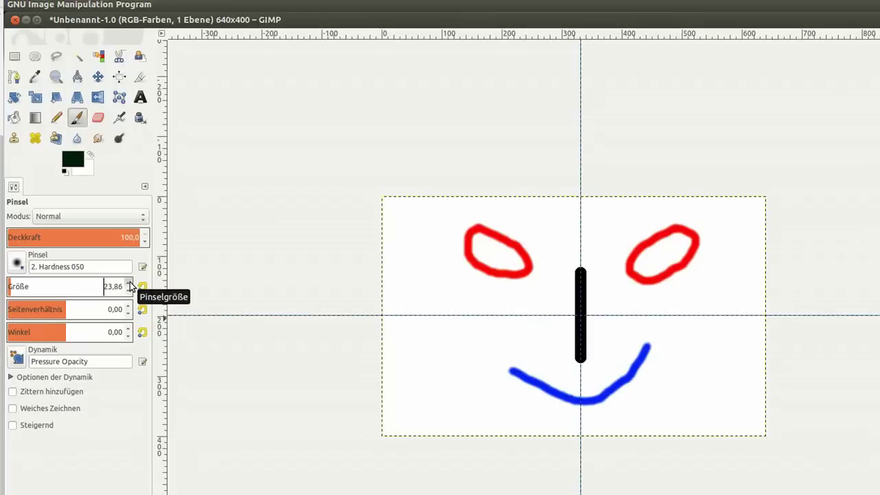
pyautogui.click(128, 284)
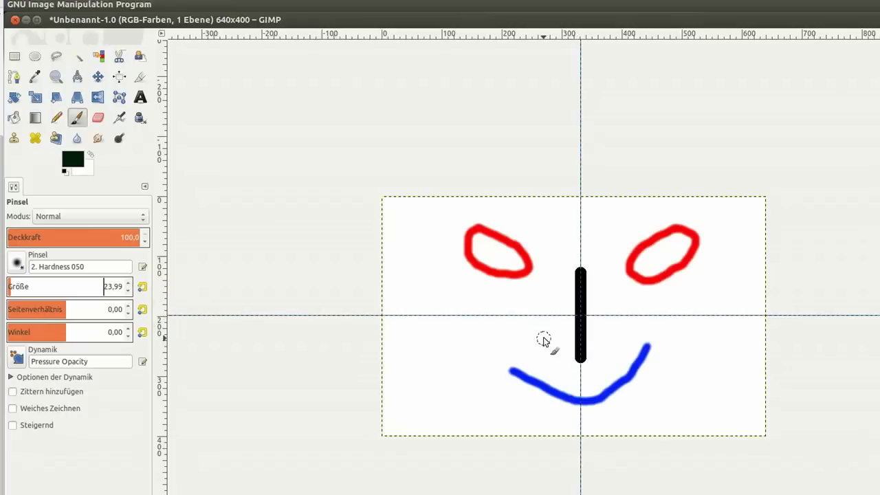
pyautogui.moveTo(545, 338)
pyautogui.mouseDown()
pyautogui.moveTo(596, 371)
pyautogui.moveTo(610, 361)
pyautogui.moveTo(614, 324)
pyautogui.mouseUp()
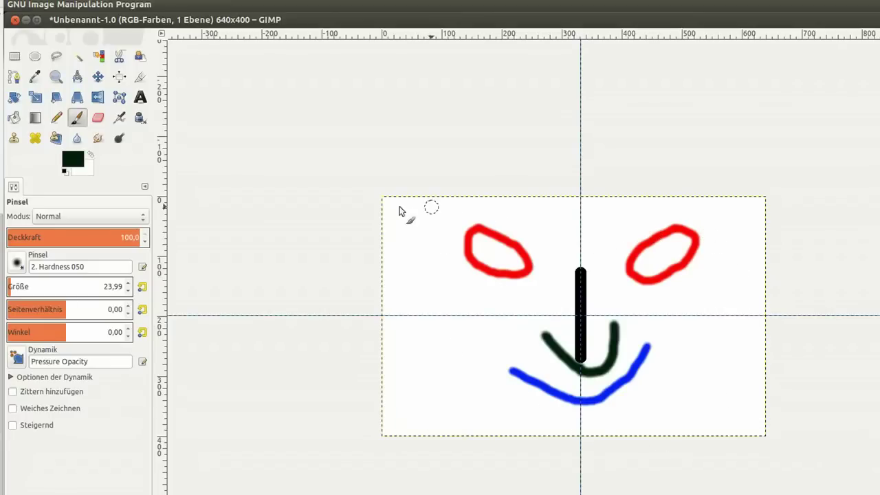
pyautogui.click(140, 77)
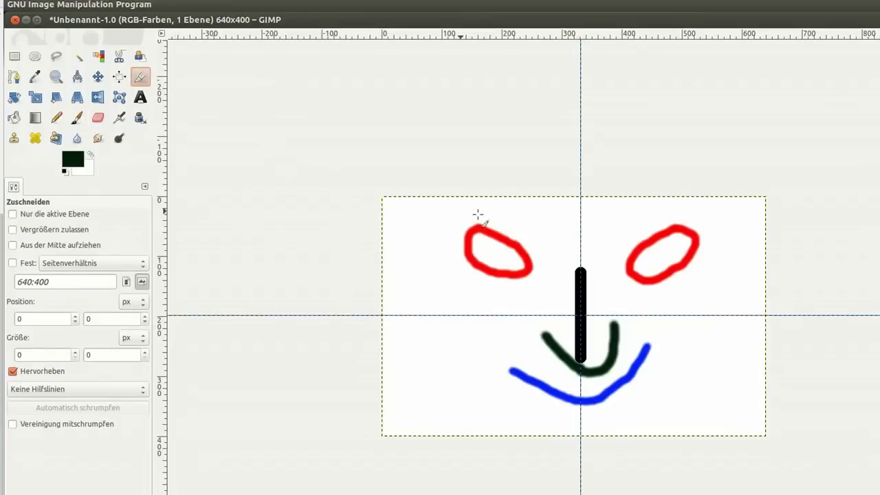
# - Crop the face drawing to 458×349, then auto-shrink a new 399×310 crop region around it
pyautogui.moveTo(444, 208)
pyautogui.mouseDown()
pyautogui.moveTo(621, 398)
pyautogui.moveTo(718, 416)
pyautogui.mouseUp()
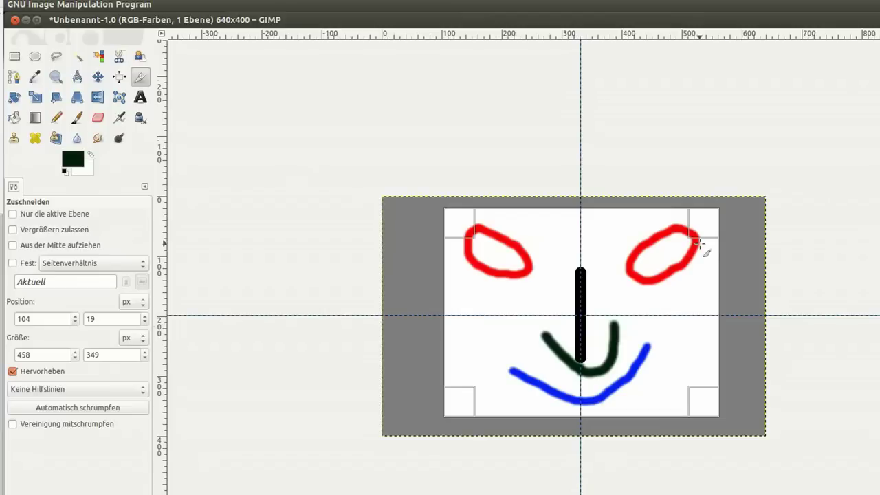
pyautogui.press('Return')
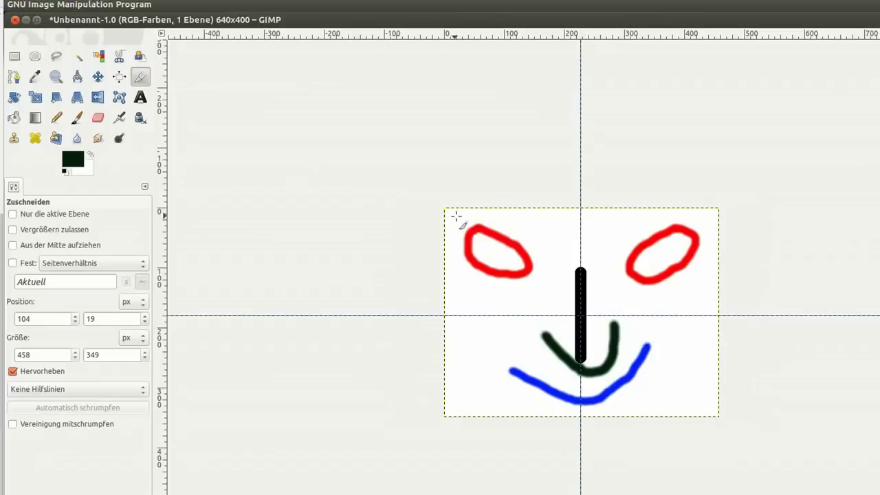
pyautogui.moveTo(456, 216)
pyautogui.mouseDown()
pyautogui.moveTo(579, 369)
pyautogui.moveTo(705, 412)
pyautogui.mouseUp()
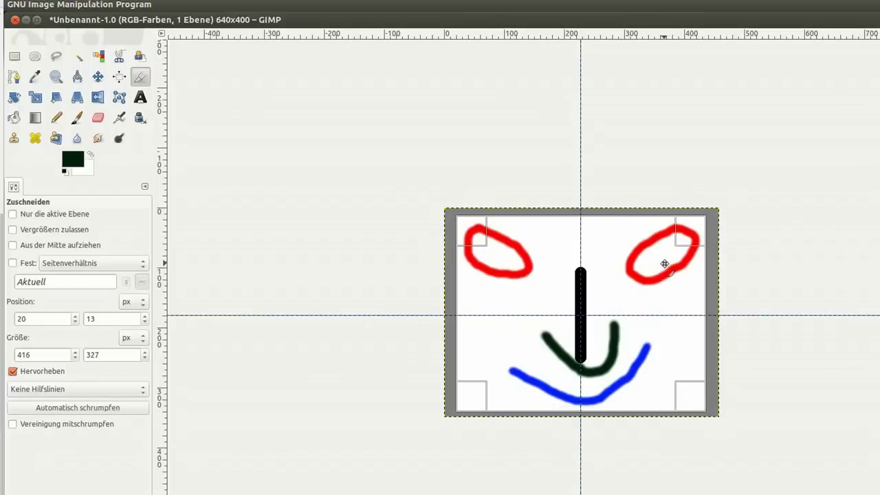
pyautogui.click(65, 410)
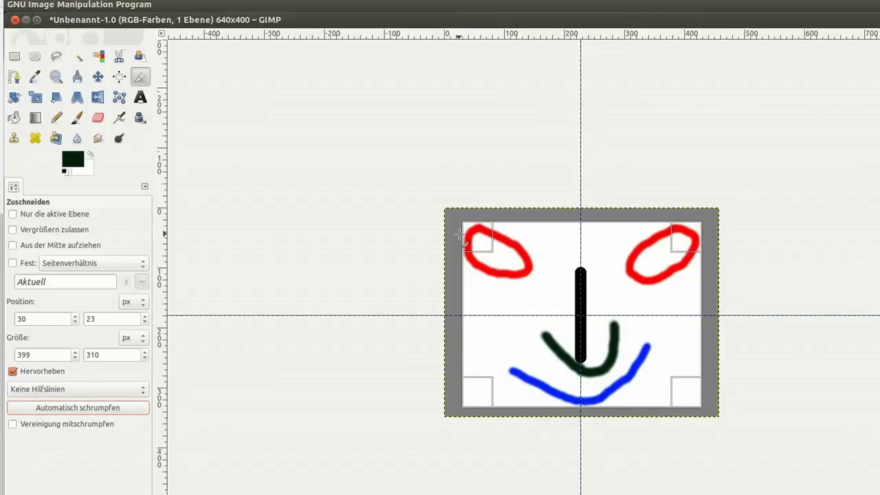
pyautogui.moveTo(460, 234)
pyautogui.mouseDown()
pyautogui.moveTo(512, 255)
pyautogui.moveTo(541, 249)
pyautogui.mouseUp()
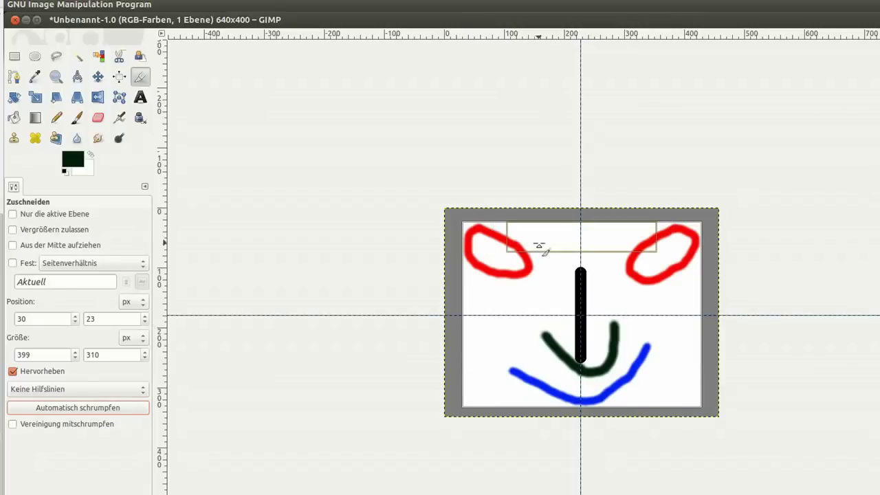
pyautogui.click(492, 242)
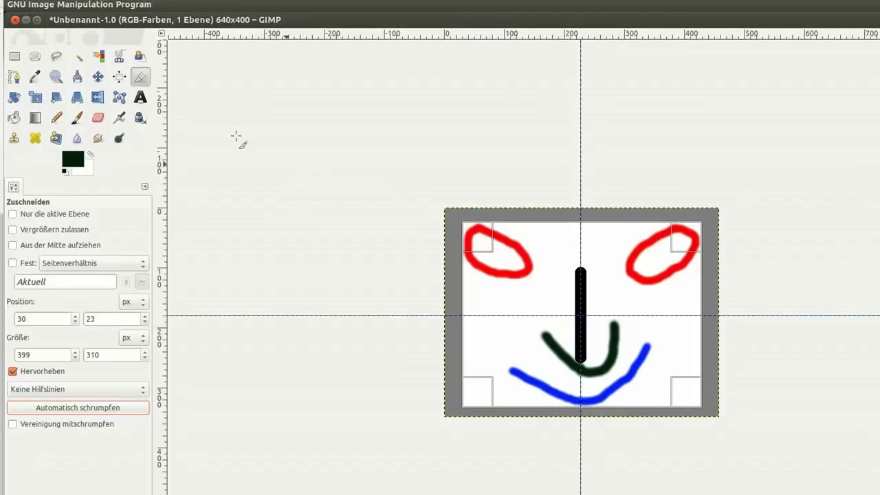
# - Save the cropped image as 002.xcf into the Desktop's Gimp folder, replacing 'Unbenannt'
pyautogui.click(57, 5)
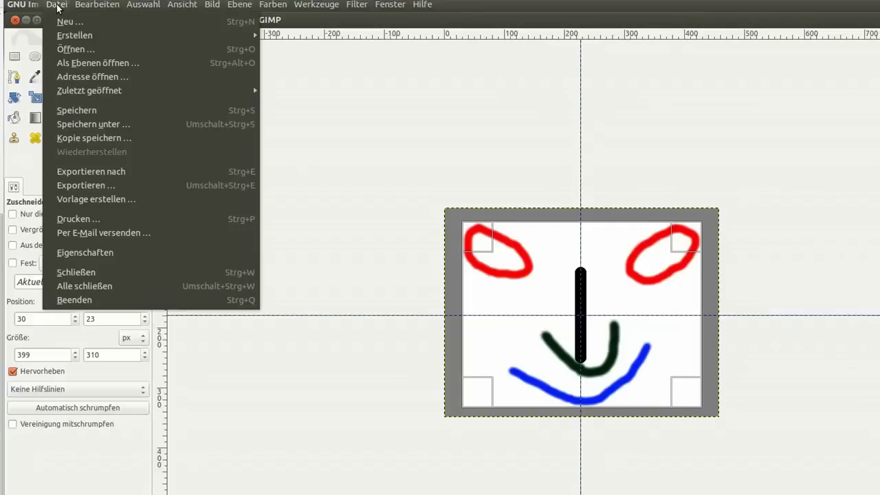
pyautogui.click(91, 127)
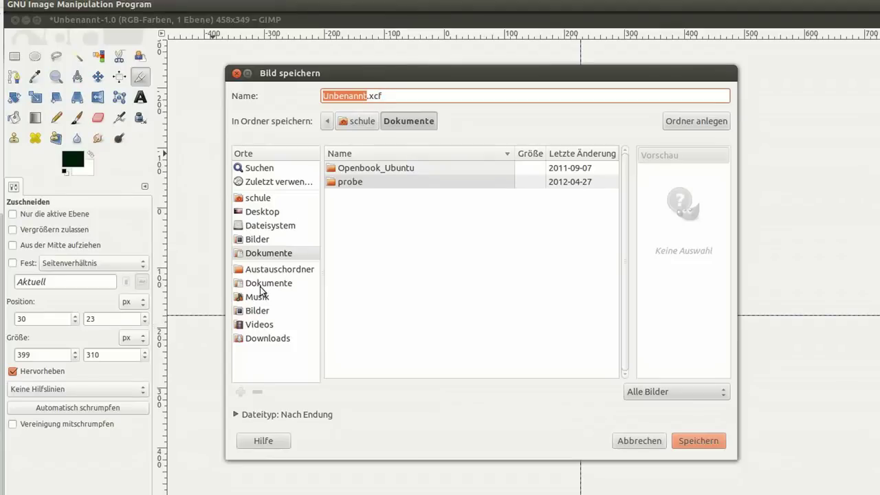
pyautogui.click(266, 212)
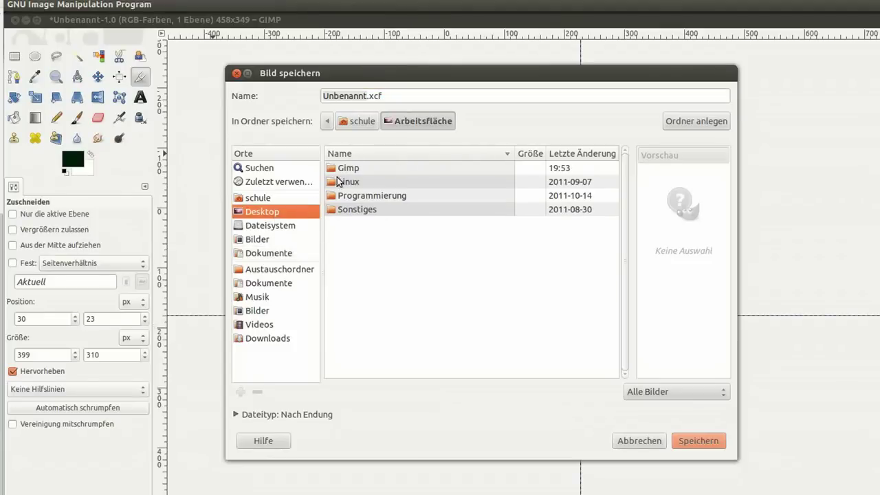
pyautogui.click(333, 168)
pyautogui.doubleClick(332, 168)
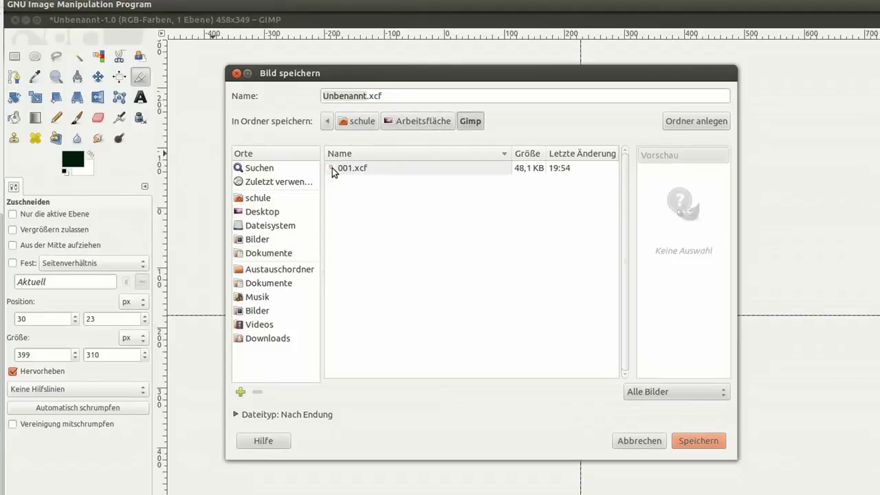
pyautogui.click(365, 98)
pyautogui.hotkey('shift', 'Home')
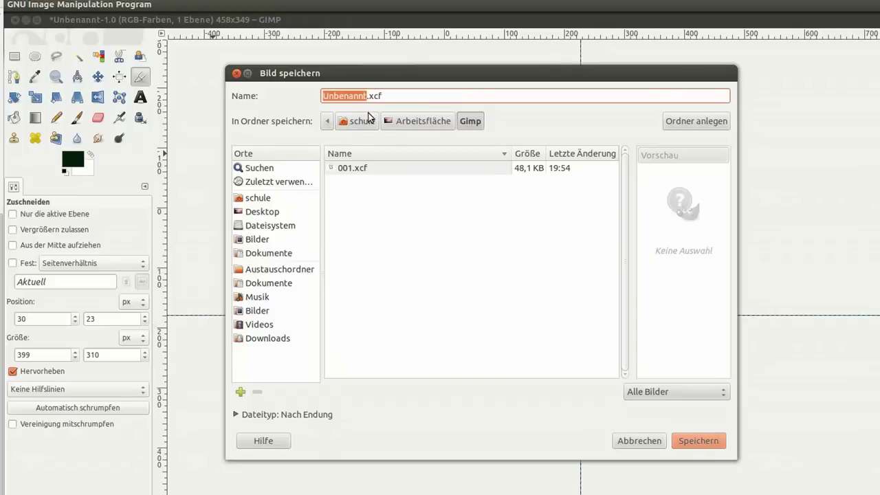
pyautogui.press('BackSpace')
pyautogui.write('002')
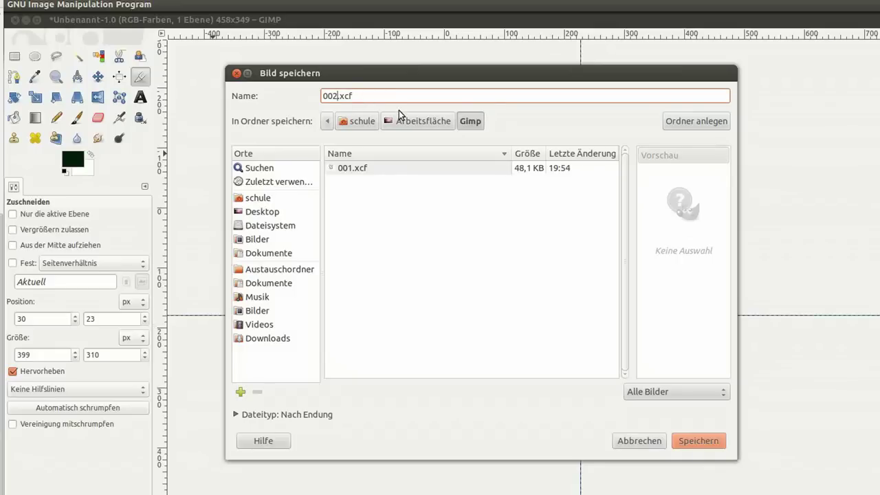
pyautogui.click(699, 439)
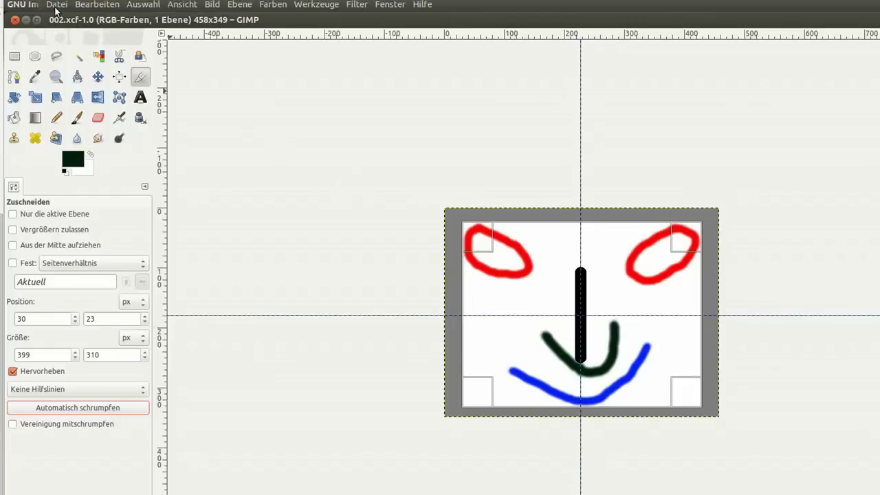
# - Export the image to the Gimp folder as 002.png, after browsing the file type list
pyautogui.click(55, 5)
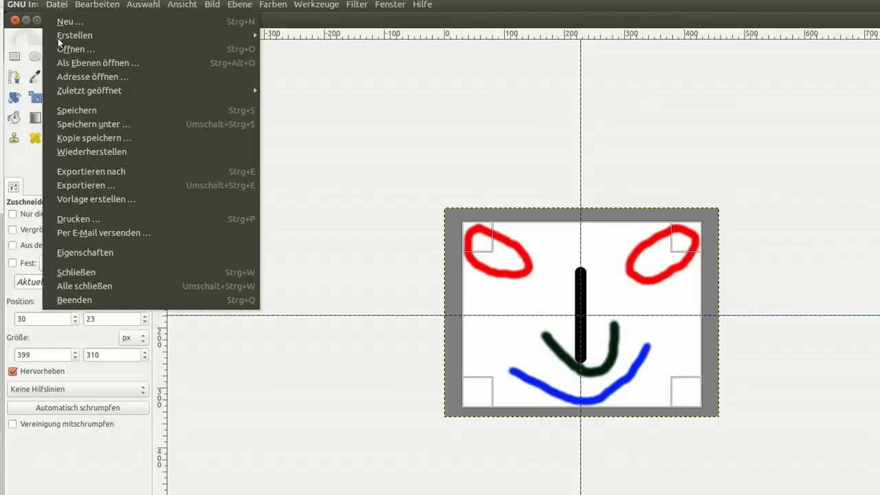
pyautogui.click(92, 184)
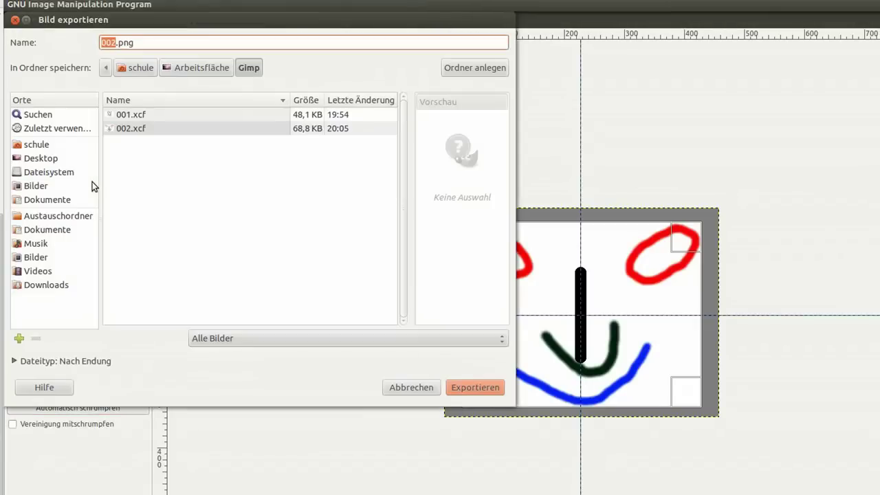
pyautogui.click(120, 42)
pyautogui.click(15, 361)
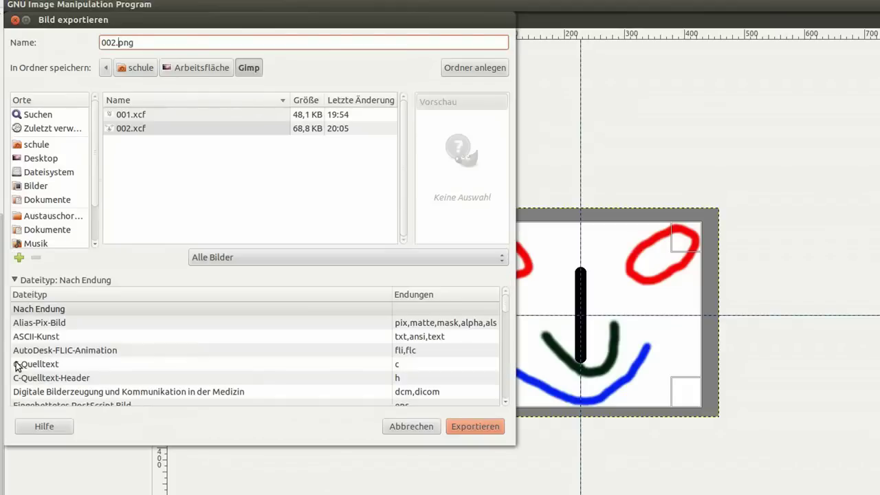
pyautogui.scroll(-5, 105, 370)
pyautogui.scroll(-3, 107, 369)
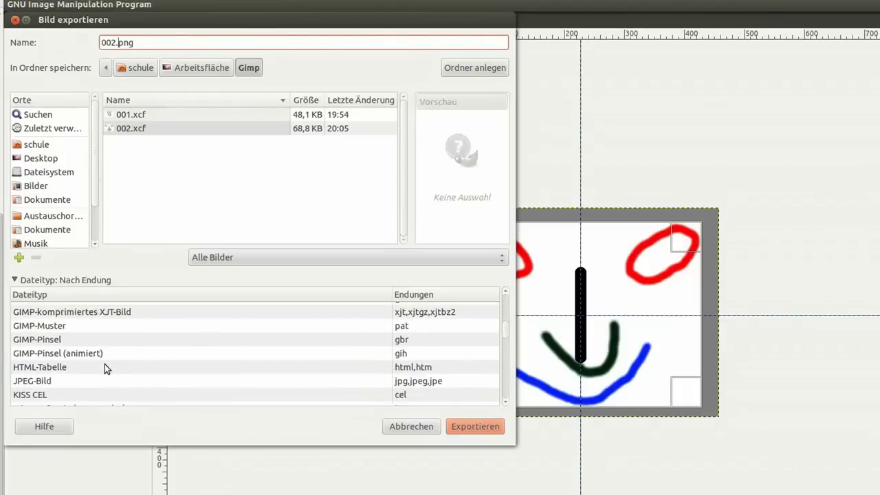
pyautogui.scroll(-1, 106, 370)
pyautogui.scroll(1, 107, 369)
pyautogui.scroll(-3, 106, 364)
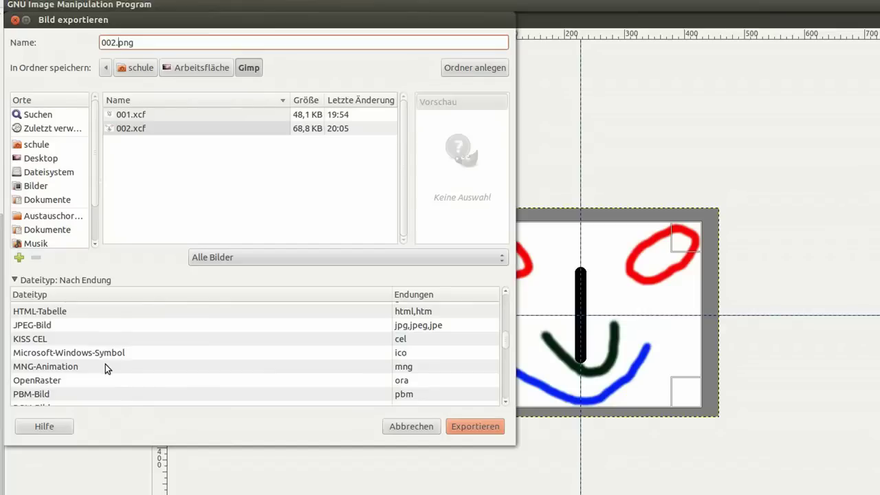
pyautogui.click(15, 281)
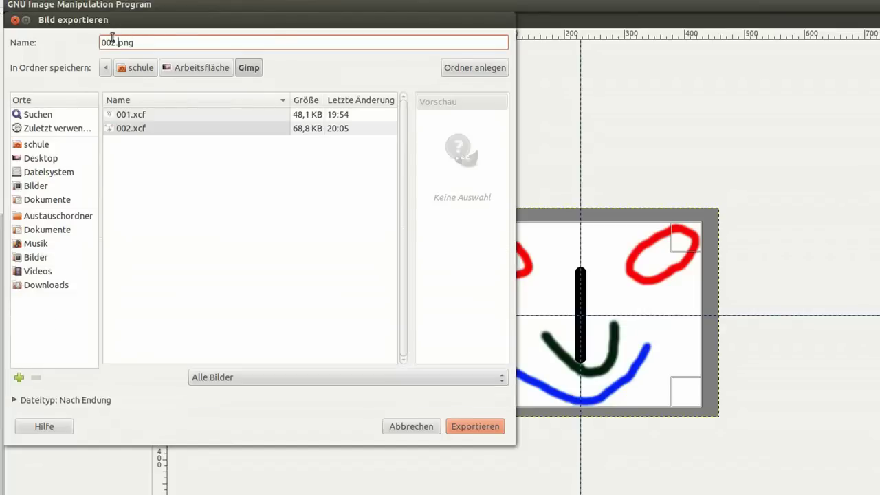
pyautogui.click(474, 429)
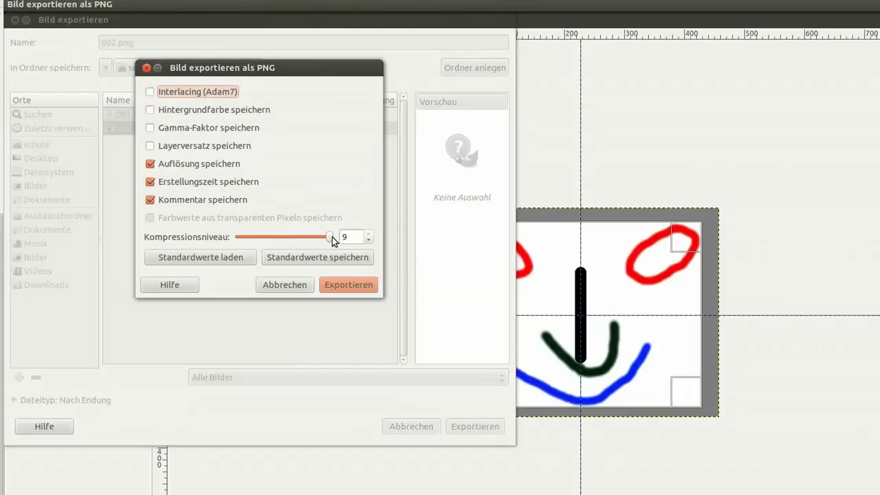
# - Set the PNG compression level to 6 and export 002.png
pyautogui.moveTo(331, 237); pyautogui.dragTo(298, 242)
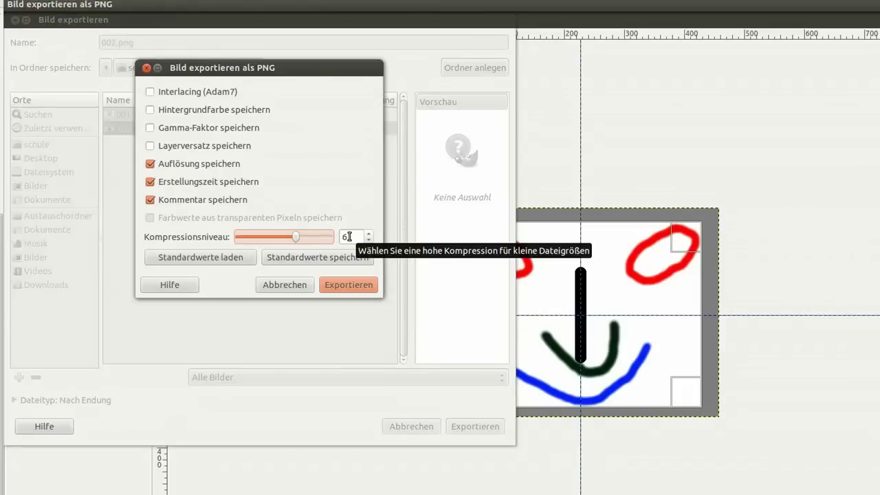
pyautogui.moveTo(297, 238); pyautogui.dragTo(343, 238)
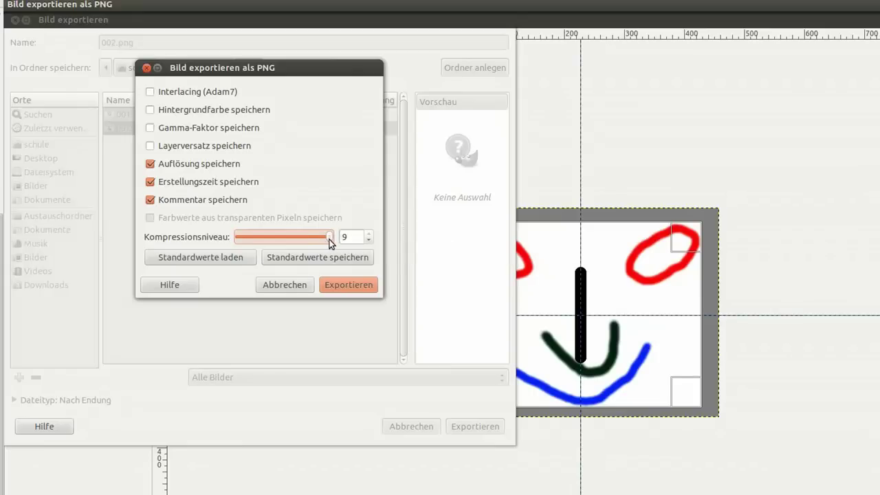
pyautogui.moveTo(330, 237); pyautogui.dragTo(297, 238)
pyautogui.click(330, 284)
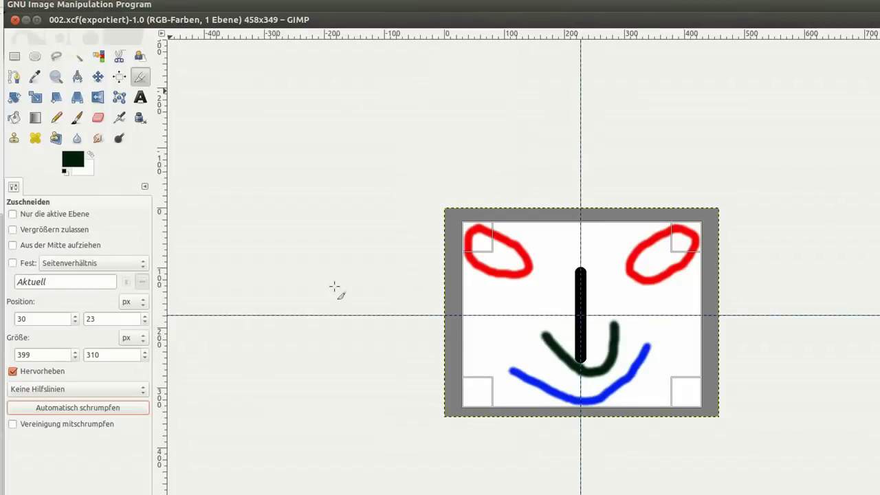
pyautogui.moveTo(57, 5)
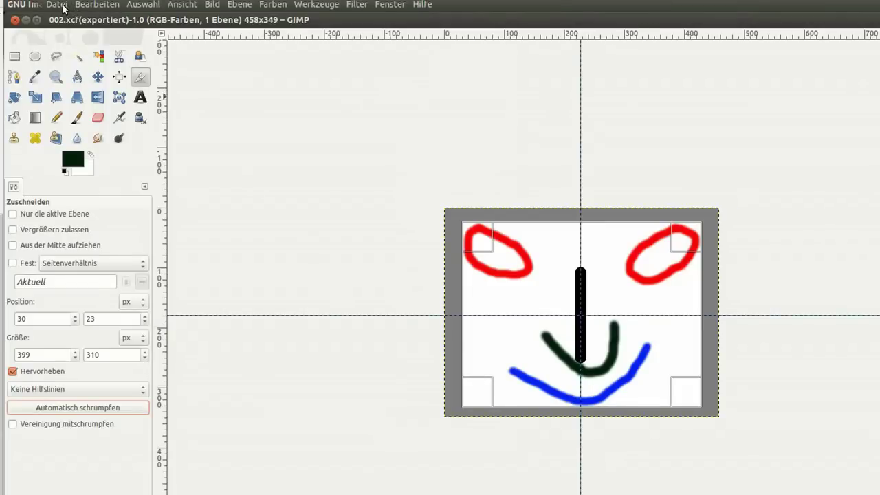
# - Open the Gimp folder in Nautilus and preview 002.png in the image viewer
pyautogui.click(26, 20)
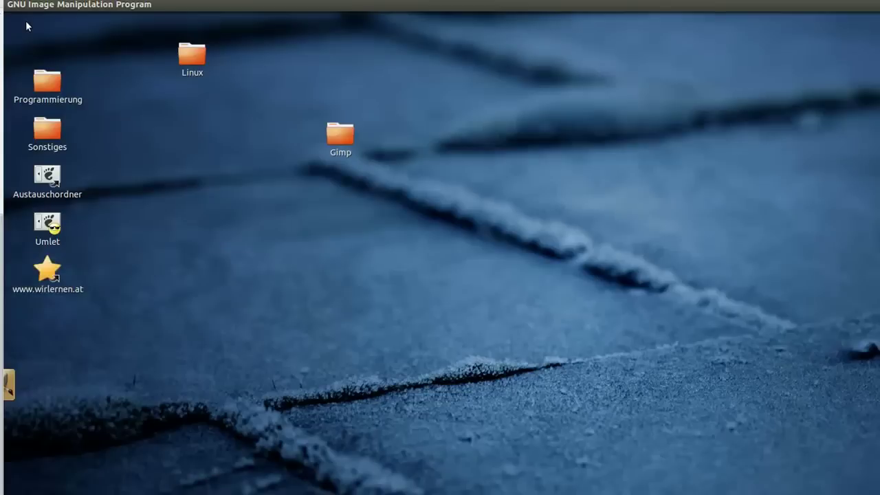
pyautogui.doubleClick(341, 135)
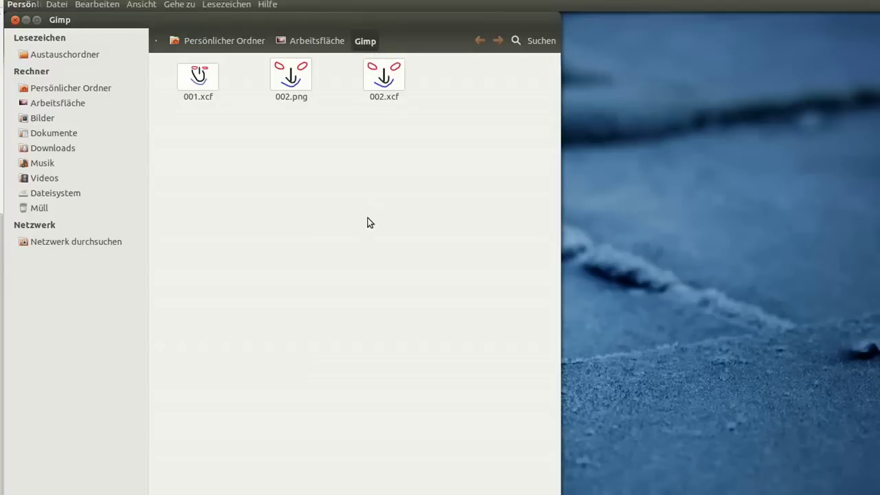
pyautogui.click(294, 81)
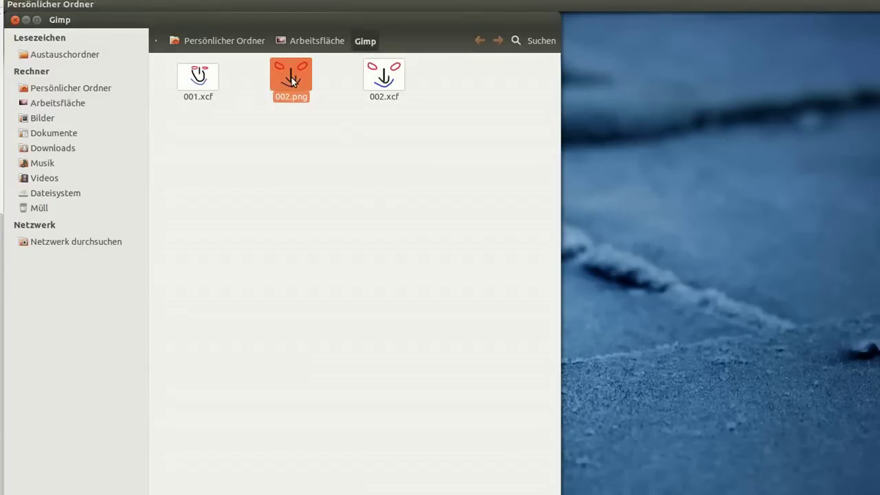
pyautogui.doubleClick(293, 79)
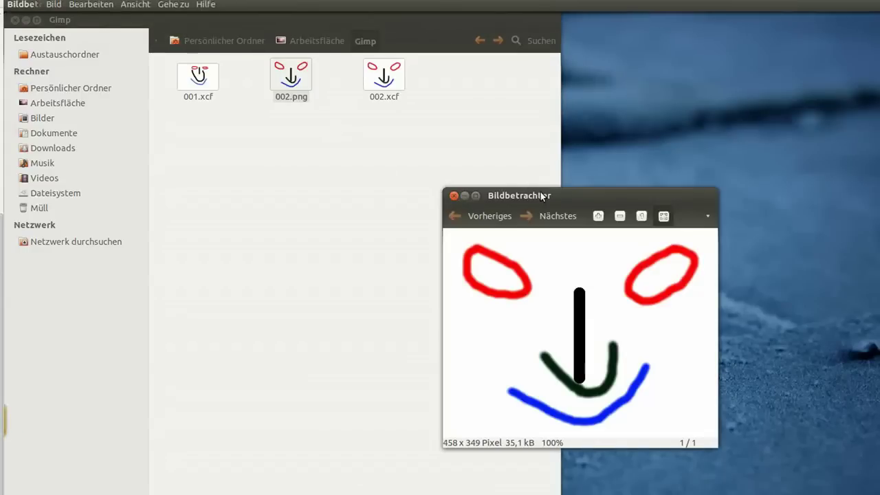
pyautogui.moveTo(503, 191); pyautogui.dragTo(435, 93)
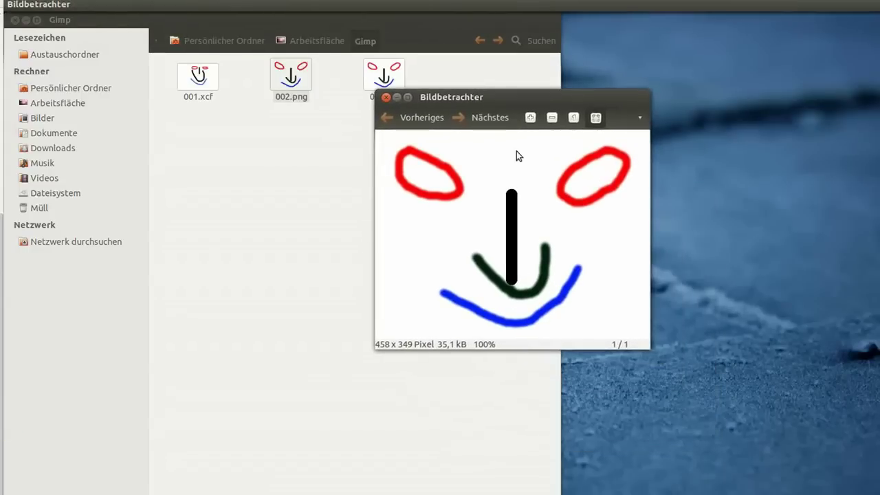
pyautogui.click(386, 97)
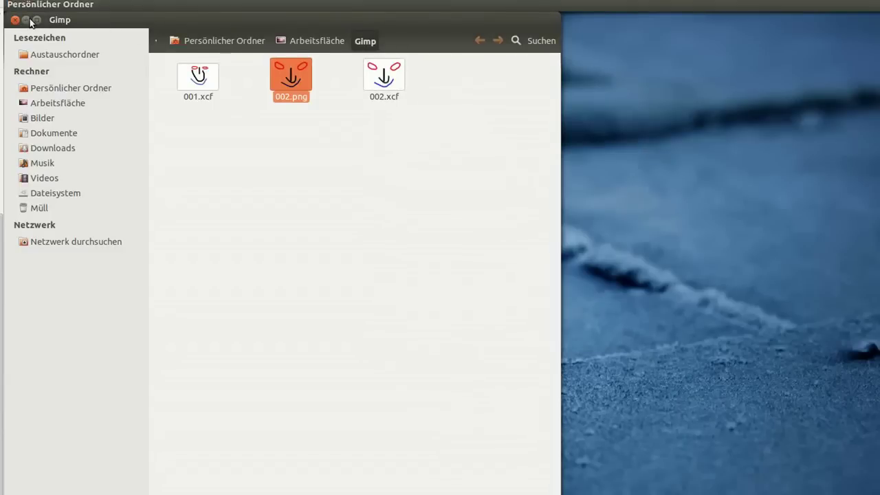
pyautogui.press('super')
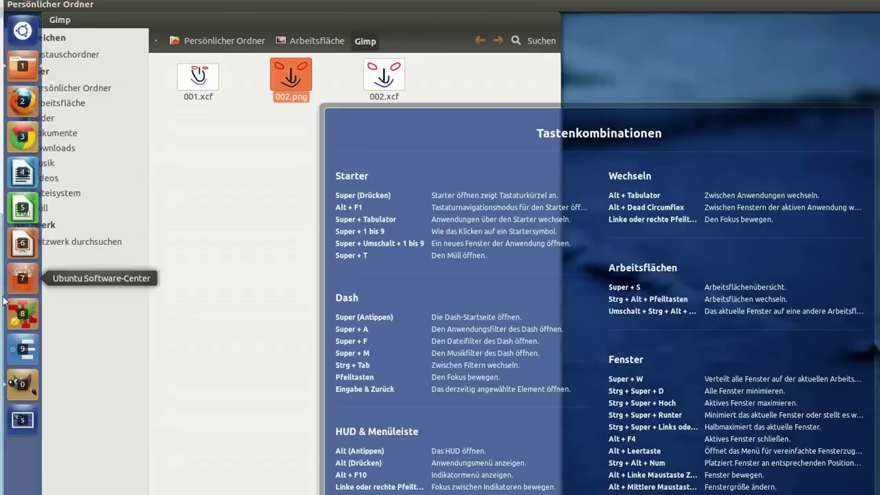
# - Back in GIMP, start an export with the file name changed to 002.jpg
pyautogui.click(23, 383)
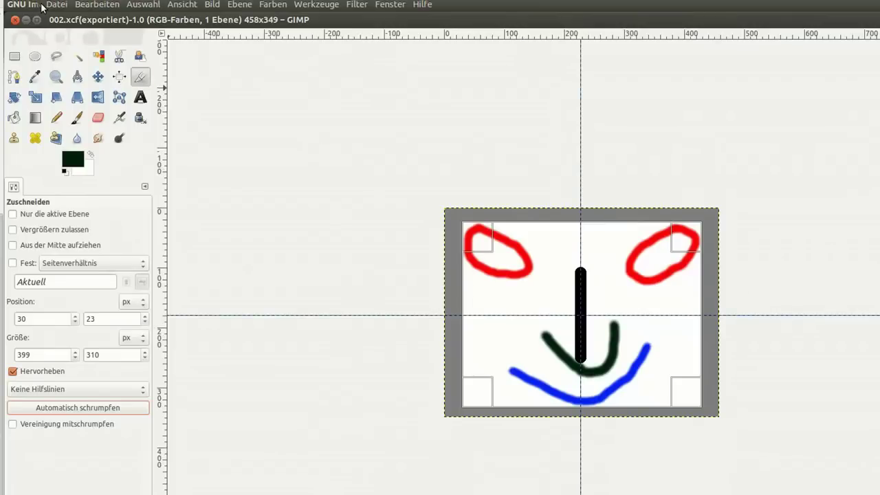
pyautogui.click(57, 5)
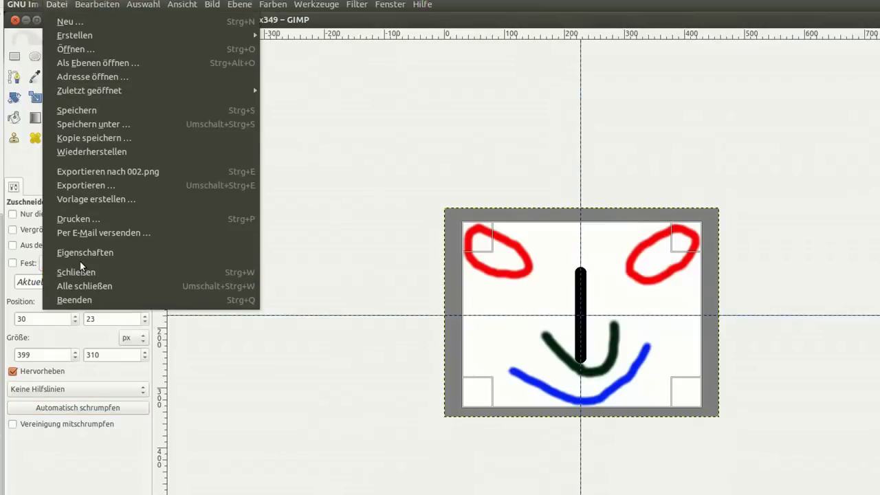
pyautogui.click(87, 190)
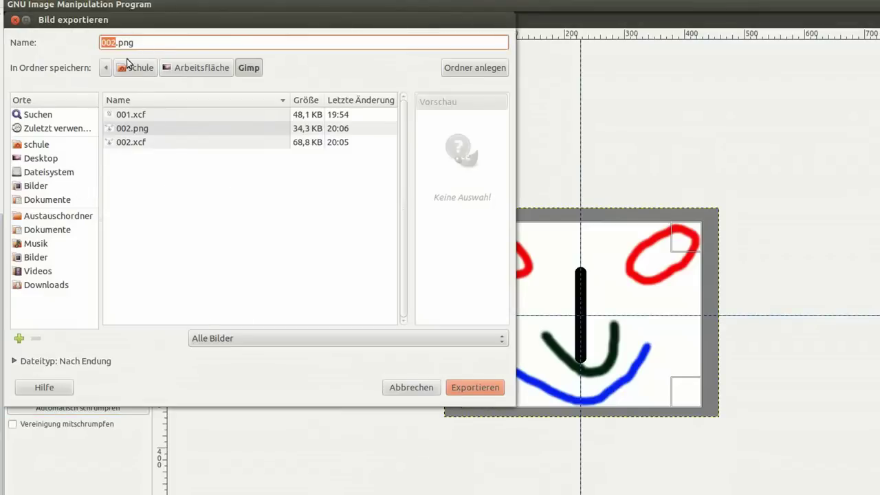
pyautogui.click(151, 42)
pyautogui.press('BackSpace')
pyautogui.press('BackSpace')
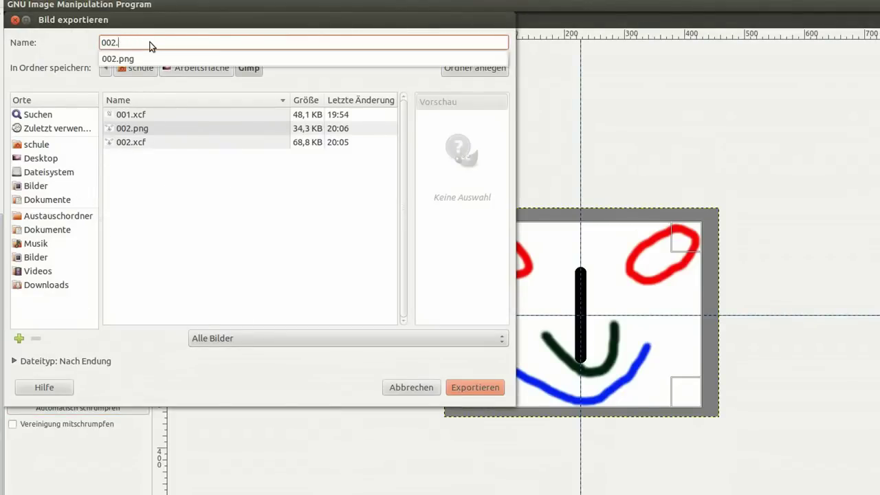
pyautogui.write('jpg')
pyautogui.click(174, 21)
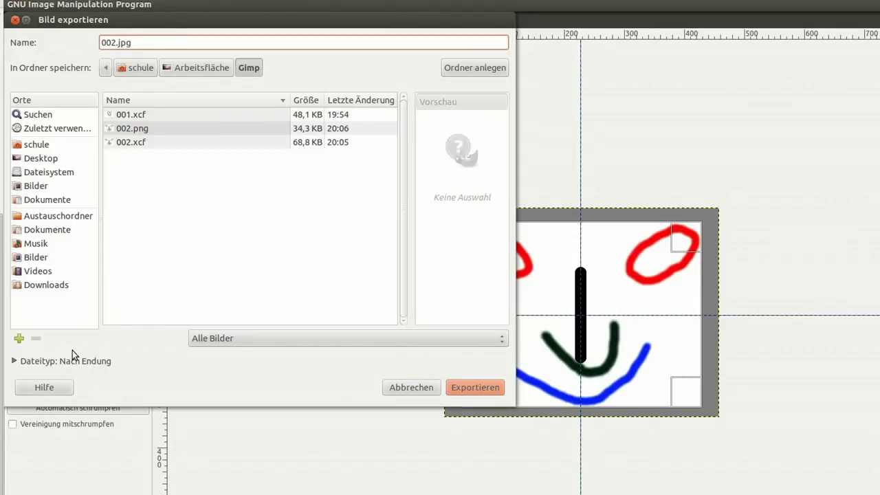
# - Choose JPEG-Bild as the export file type
pyautogui.click(15, 361)
pyautogui.scroll(-5, 107, 379)
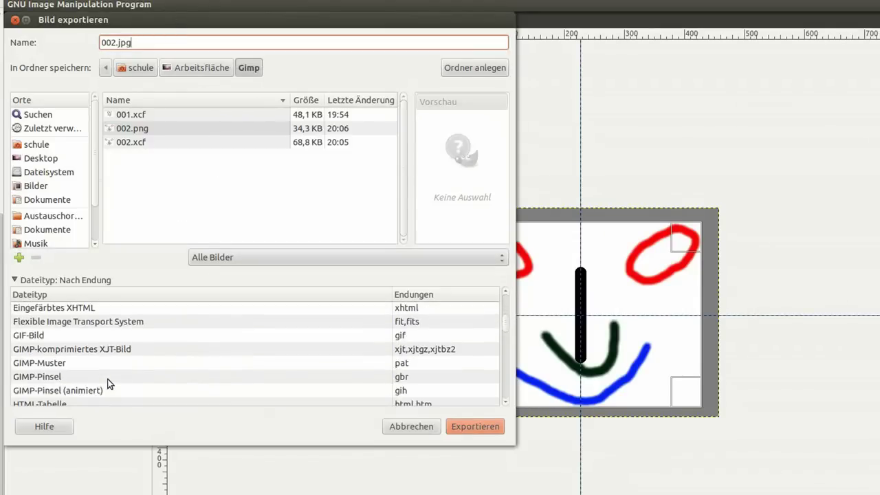
pyautogui.scroll(-3, 108, 378)
pyautogui.scroll(-1, 107, 382)
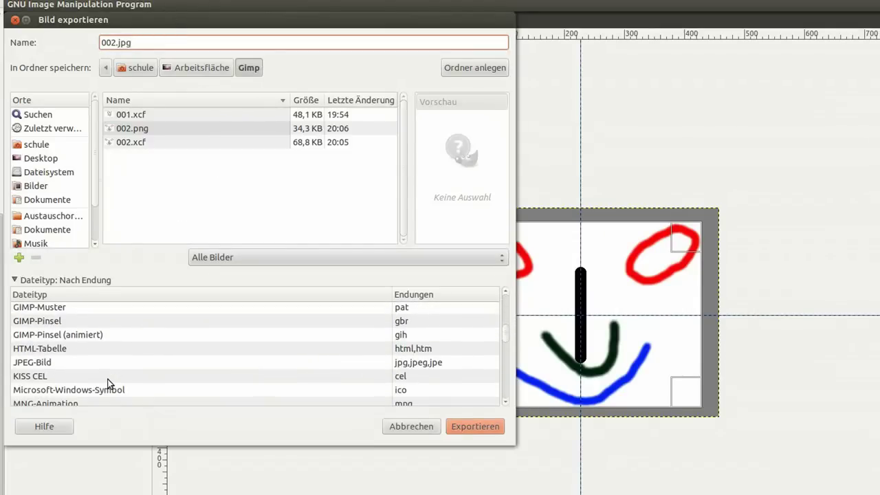
pyautogui.click(40, 365)
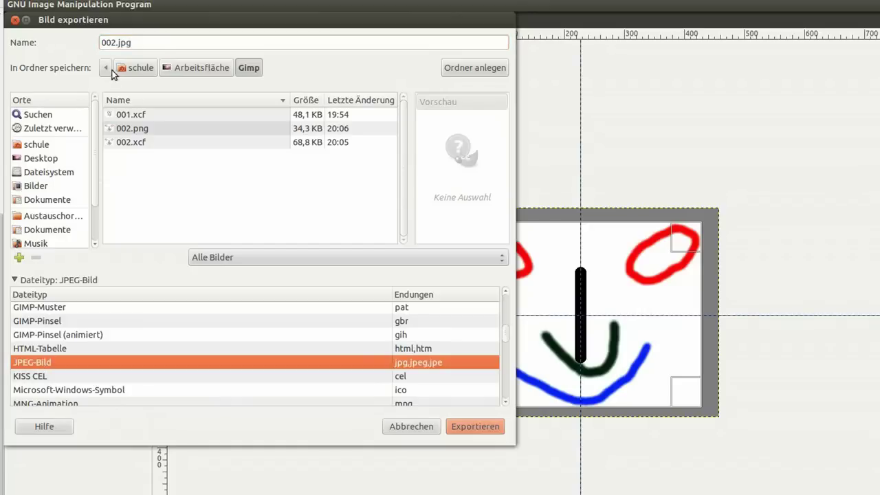
# - Export 002.jpg with JPEG quality lowered from 89 to 82, then minimize GIMP
pyautogui.click(468, 427)
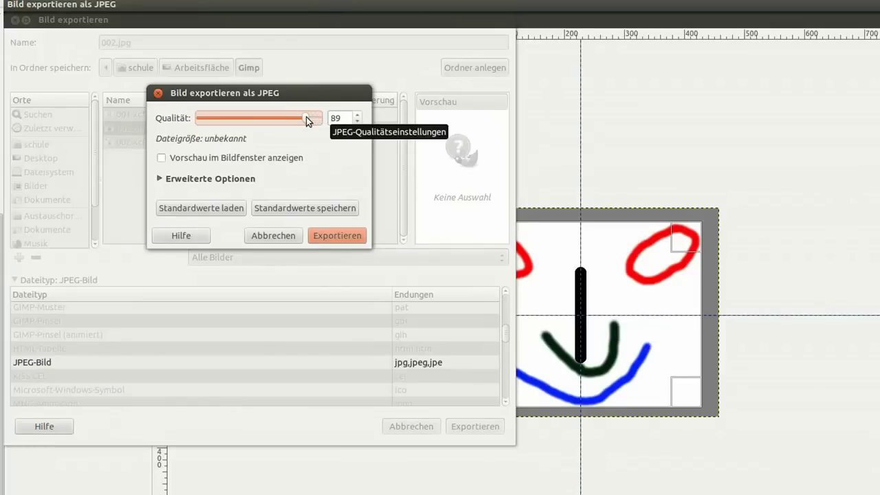
pyautogui.moveTo(306, 121); pyautogui.dragTo(272, 116)
pyautogui.click(342, 238)
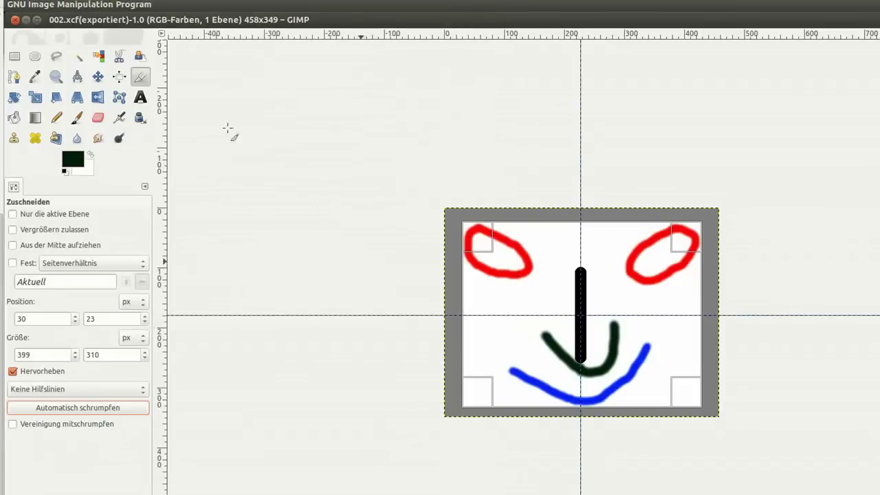
pyautogui.click(26, 19)
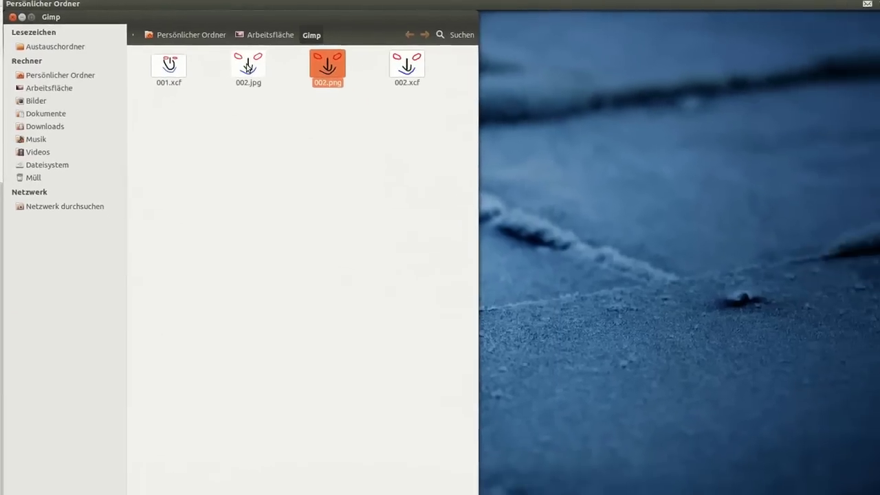
# - Preview 002.jpg, then compare its 10,7 kB size with 002.png's 35,1 kB
pyautogui.click(288, 76)
pyautogui.doubleClick(236, 64)
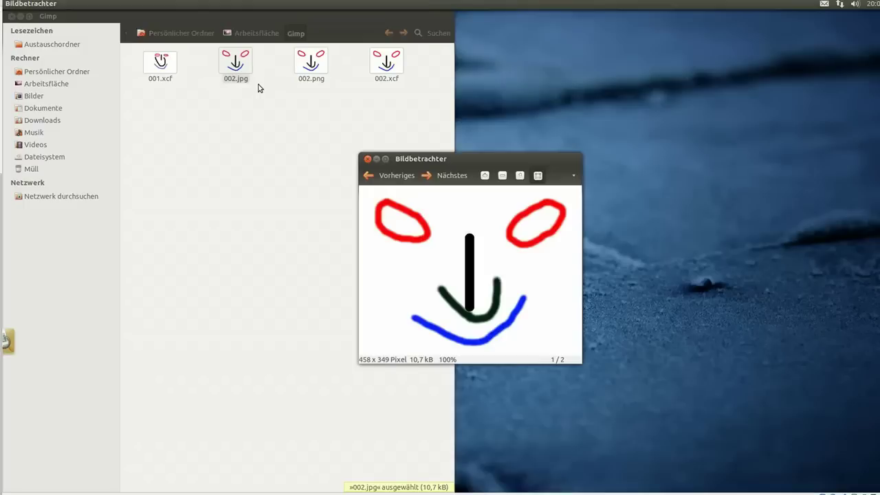
pyautogui.click(368, 159)
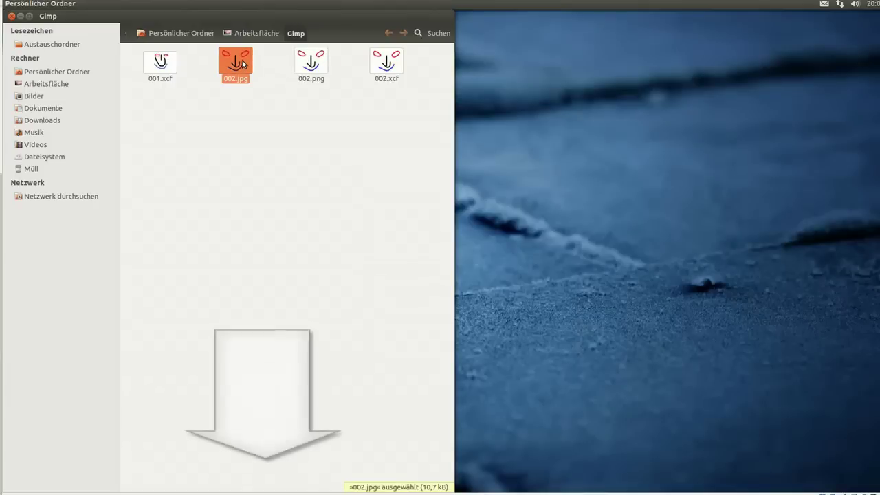
pyautogui.click(310, 64)
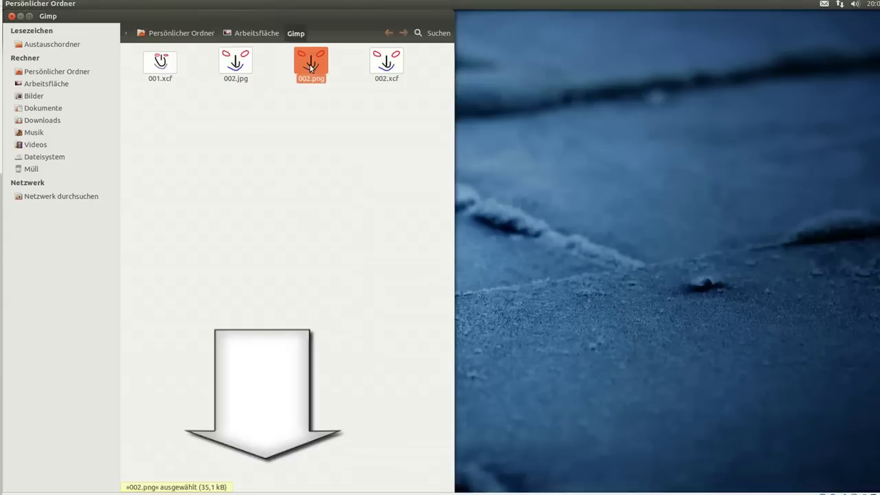
pyautogui.click(241, 62)
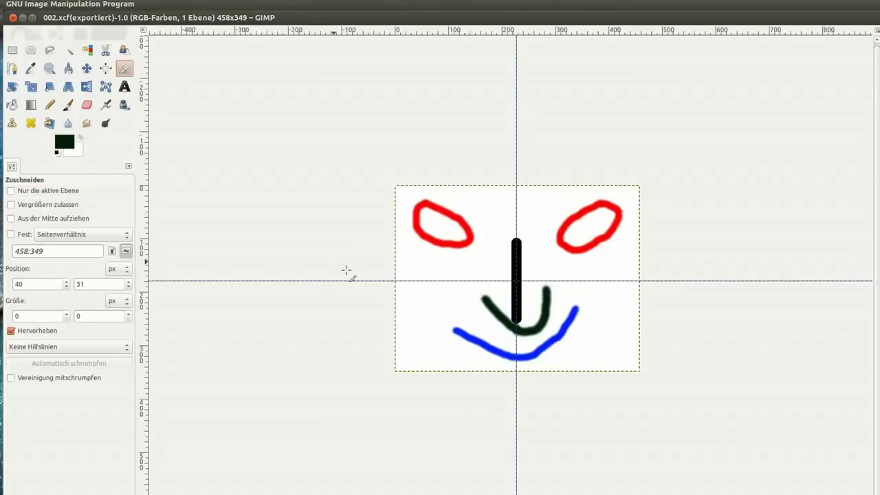
# - Mark a crop around the face, auto-shrink it to 399 × 310 px, and apply it
pyautogui.moveTo(409, 192); pyautogui.dragTo(633, 374)
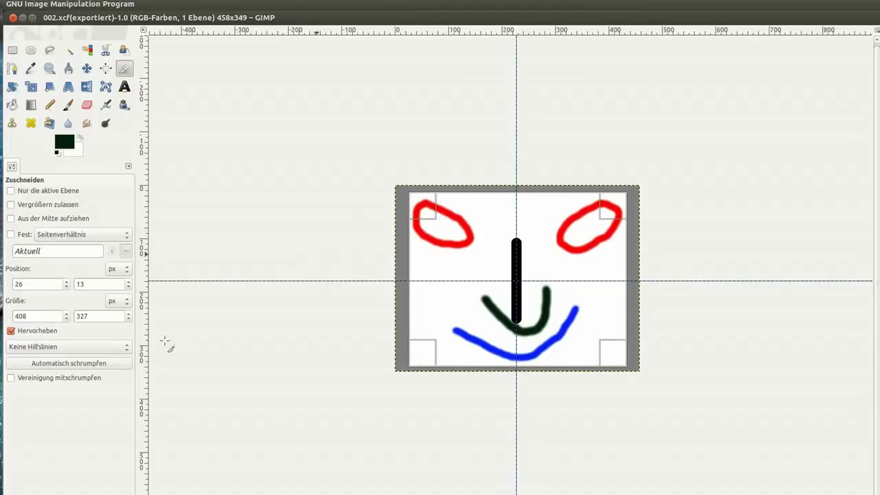
pyautogui.click(86, 364)
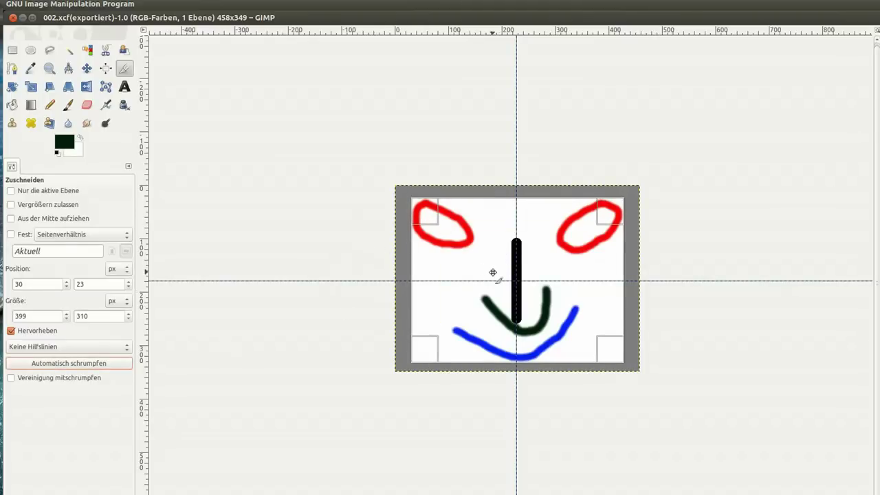
pyautogui.doubleClick(493, 273)
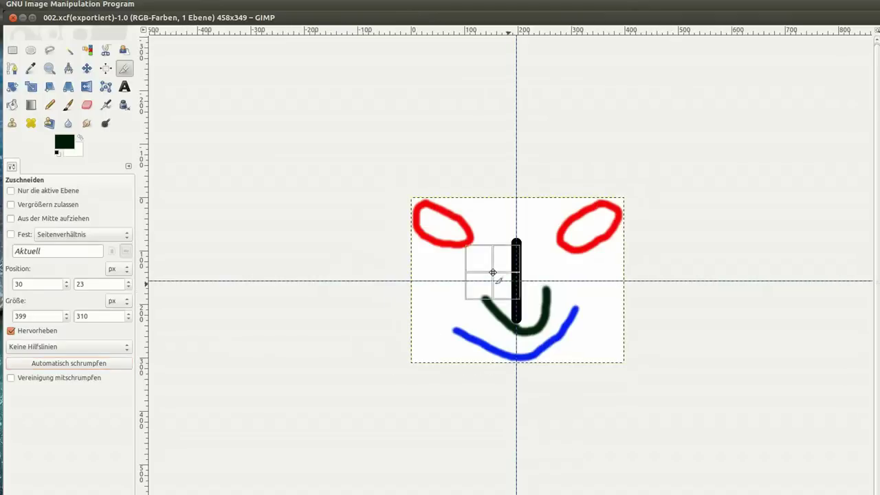